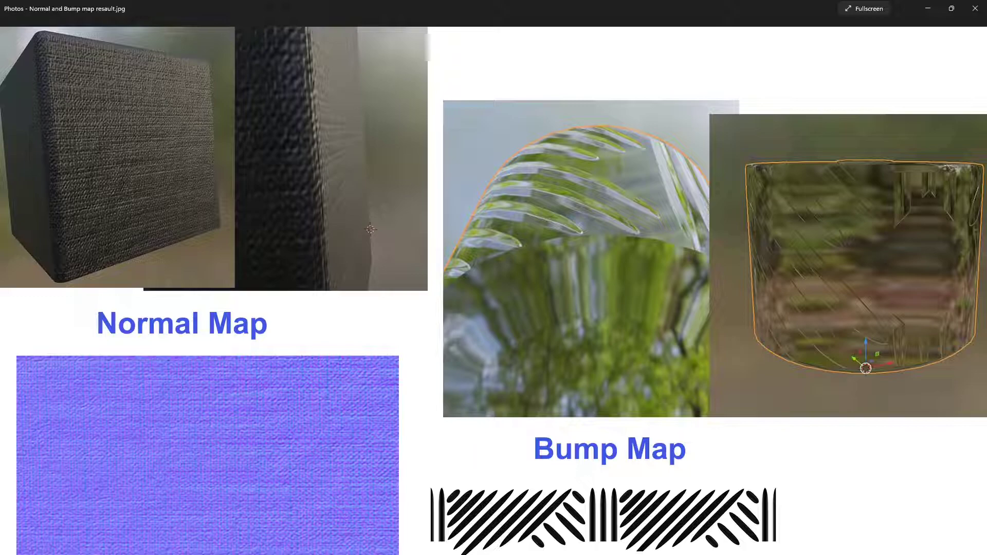
- Switch from the Photos normal-versus-bump image to the Blender scene of two displaced planes
key(alt+Tab)
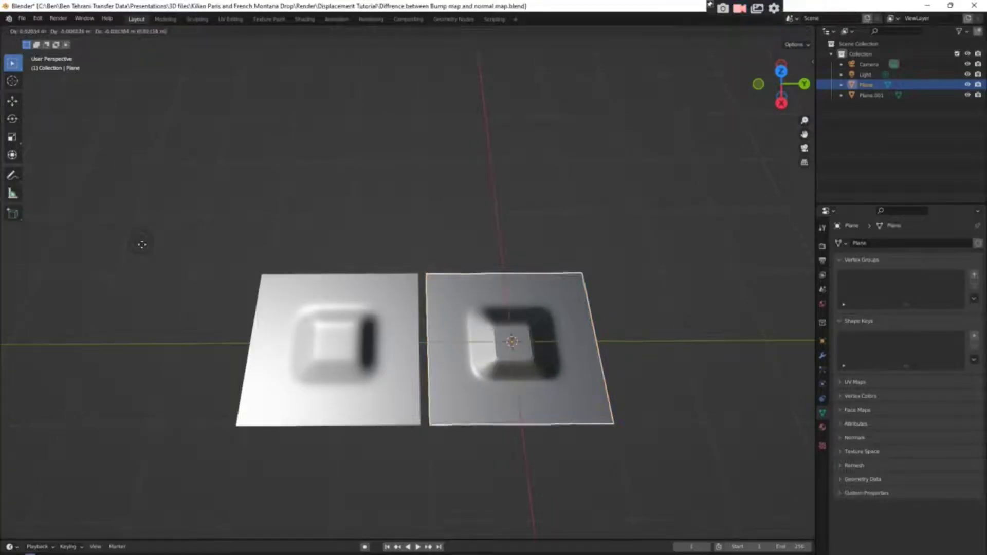
- Move the point light up and to the left to change the shading on both planes
click(144, 245)
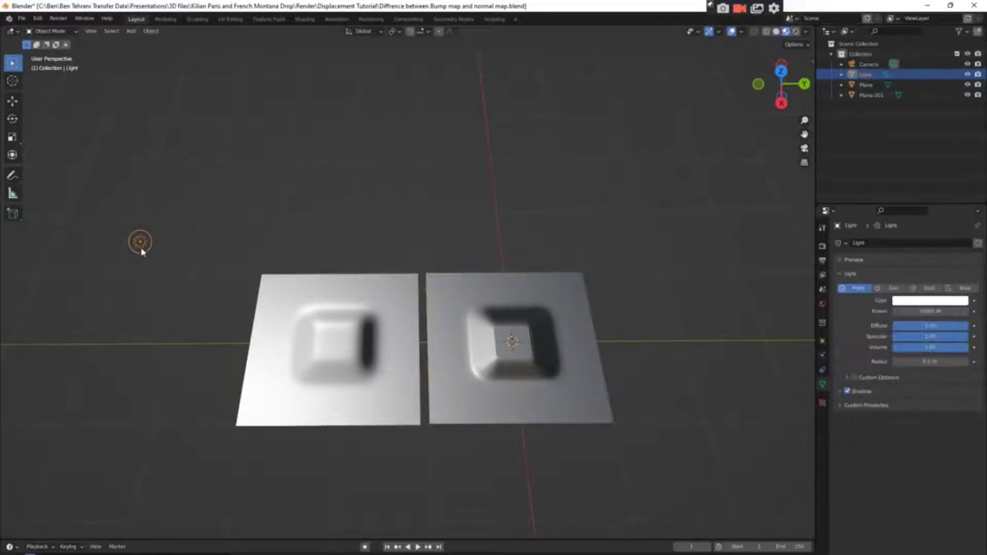
key(g)
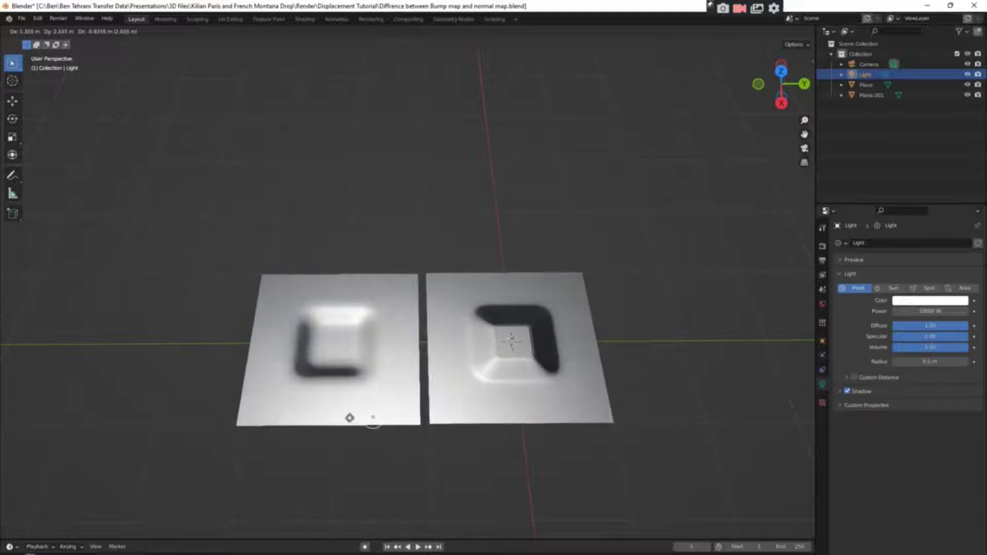
click(133, 183)
middle_drag(431, 423, 434, 449)
scroll(452, 437, up, 5)
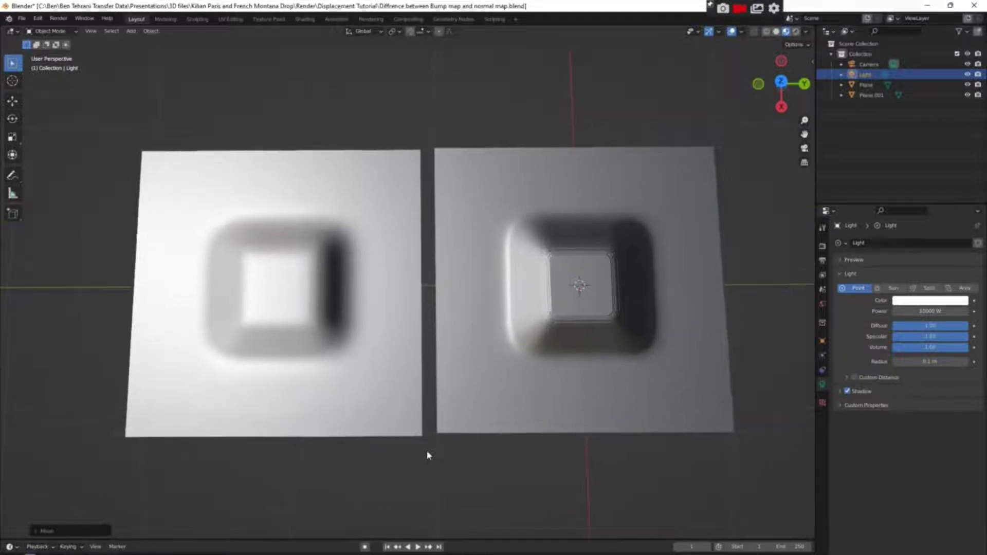
scroll(414, 443, down, 3)
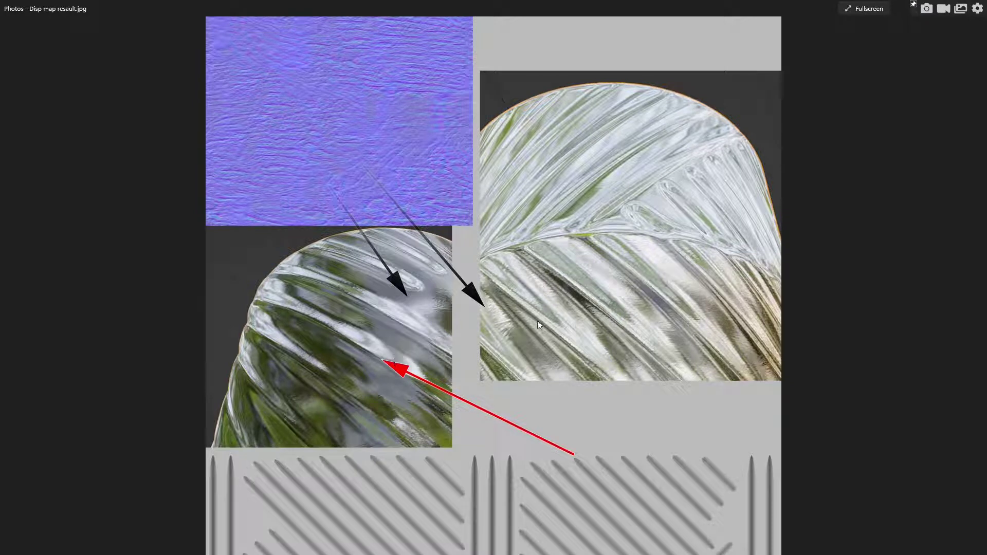
- Zoom and pan around 'Disp map resault.jpg' to inspect the displaced glass leaf renders
scroll(569, 341, up, 3)
scroll(571, 342, up, 3)
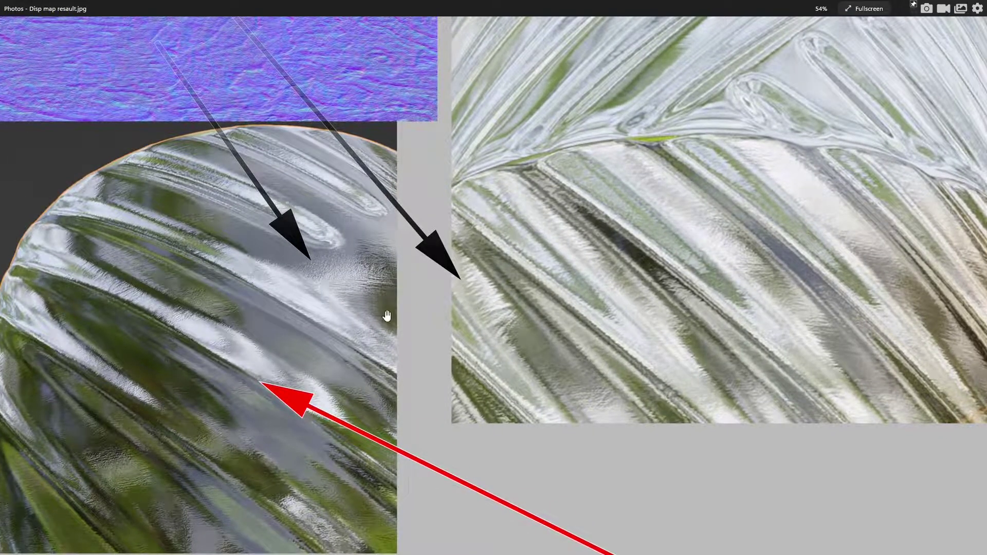
drag(535, 350, 618, 392)
scroll(618, 392, down, 2)
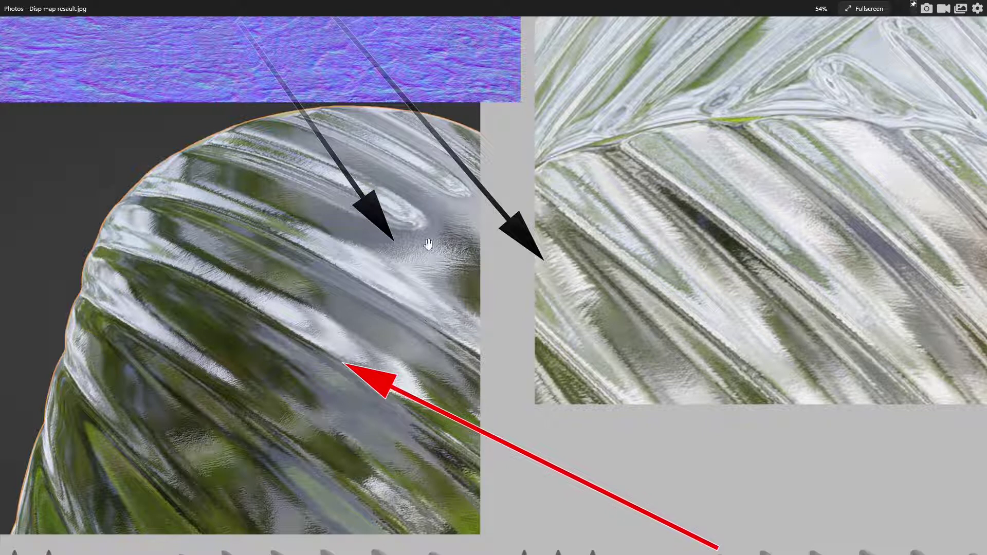
scroll(452, 254, up, 5)
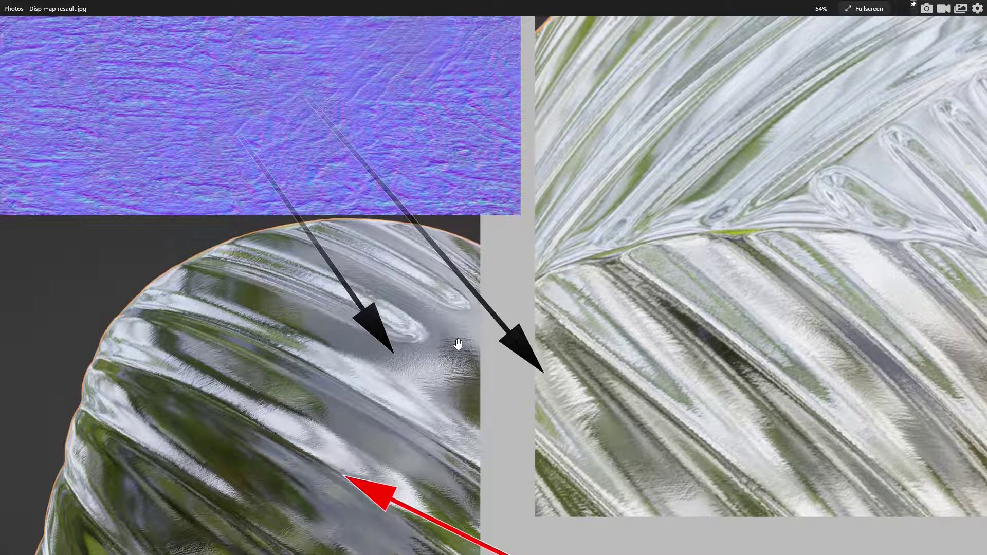
ctrl+scroll(461, 395, down, 5)
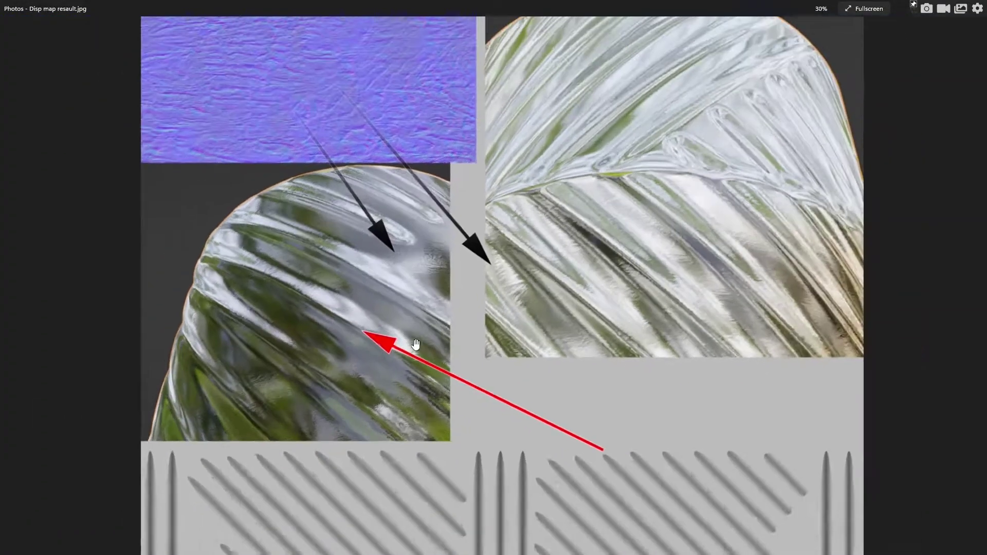
ctrl+scroll(387, 324, up, 3)
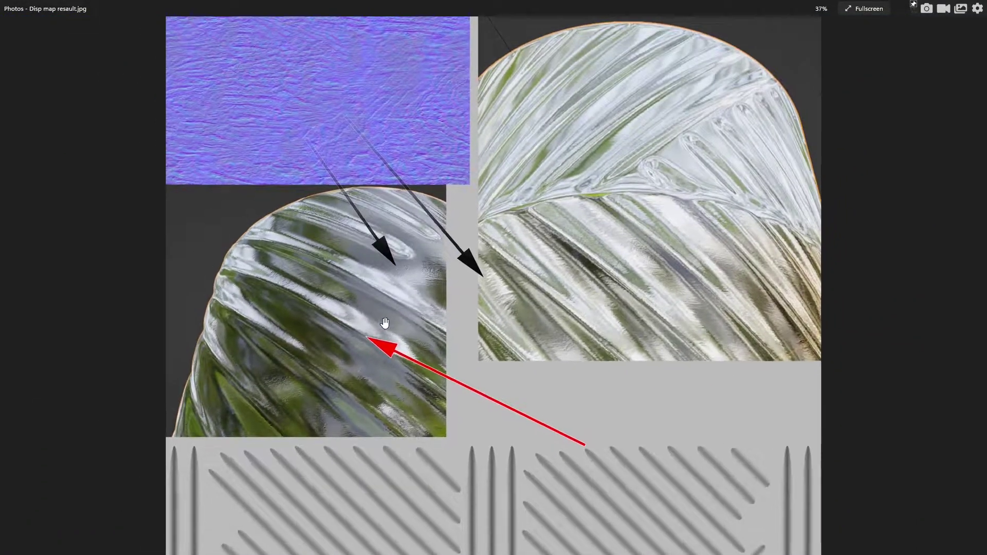
scroll(391, 322, up, 1)
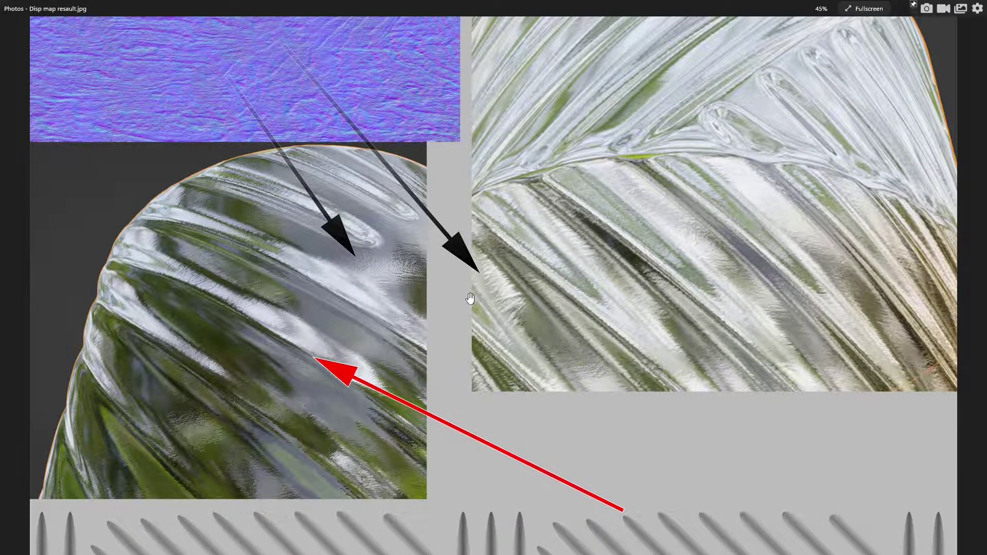
drag(595, 297, 588, 390)
scroll(589, 390, up, 3)
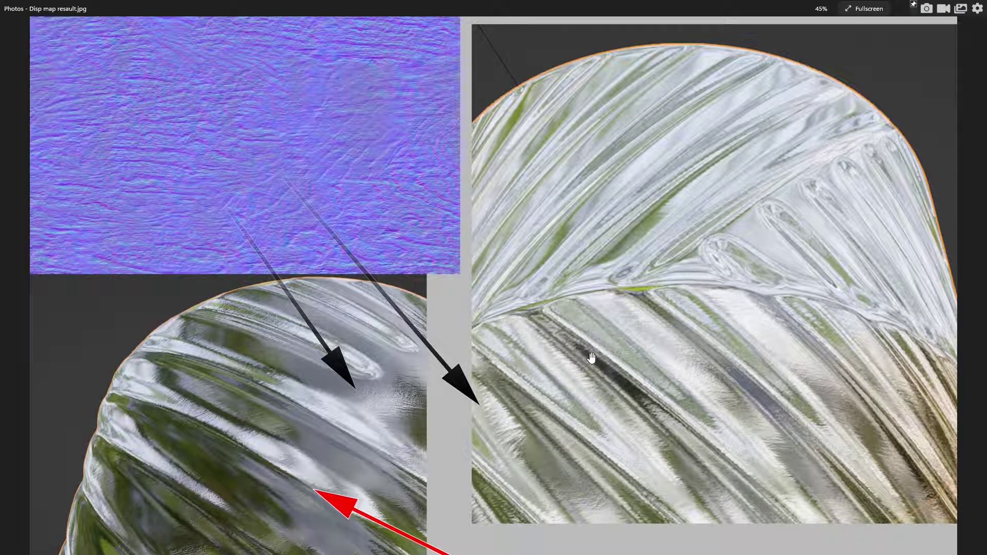
ctrl+scroll(592, 357, down, 4)
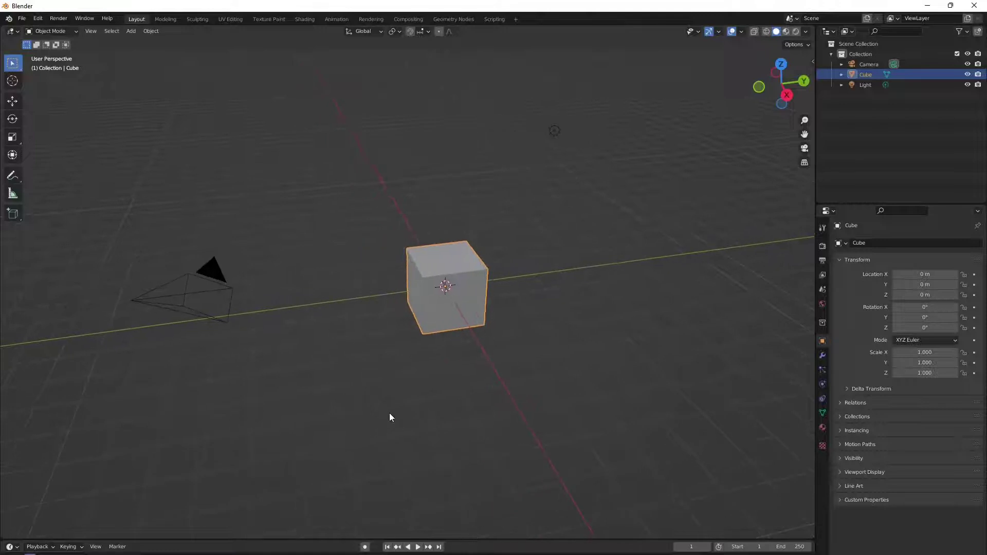
- Reopen the bump versus normal map .blend file from Open Recent
click(22, 20)
mouse_move(61, 52)
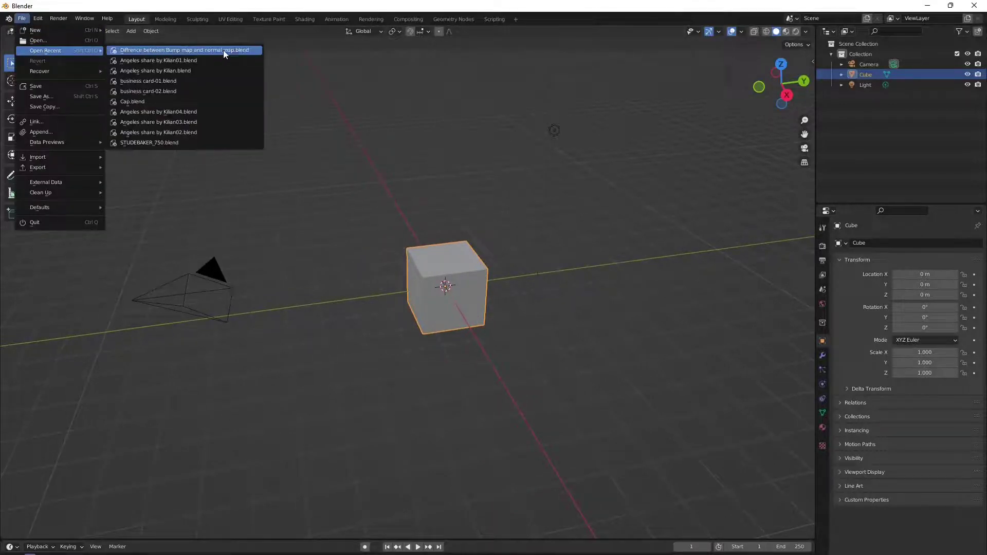
click(242, 54)
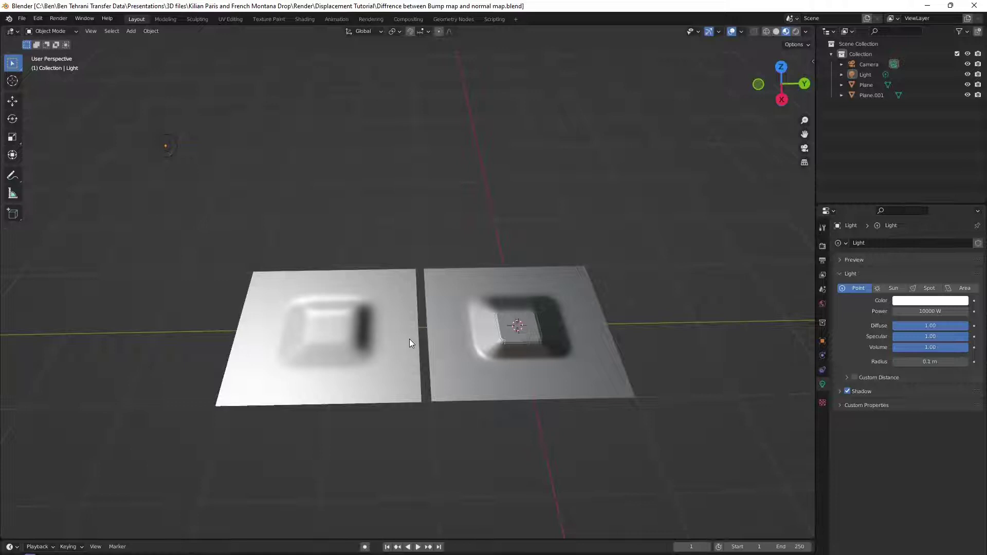
- Duplicate the right plane as Plane.002 beside it and view its material in the Shading workspace
click(340, 349)
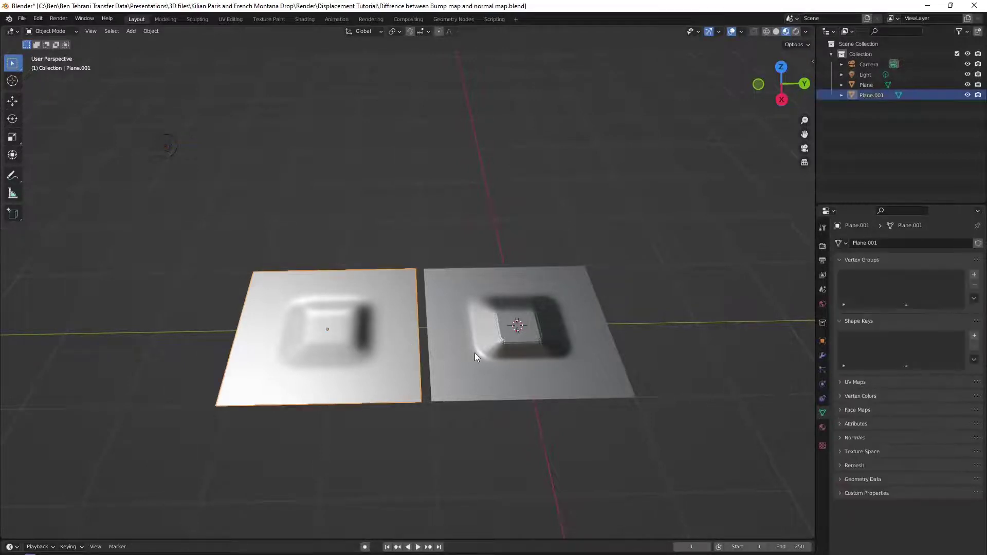
click(506, 352)
scroll(517, 372, down, 1)
shift+middle_drag(517, 372, 375, 357)
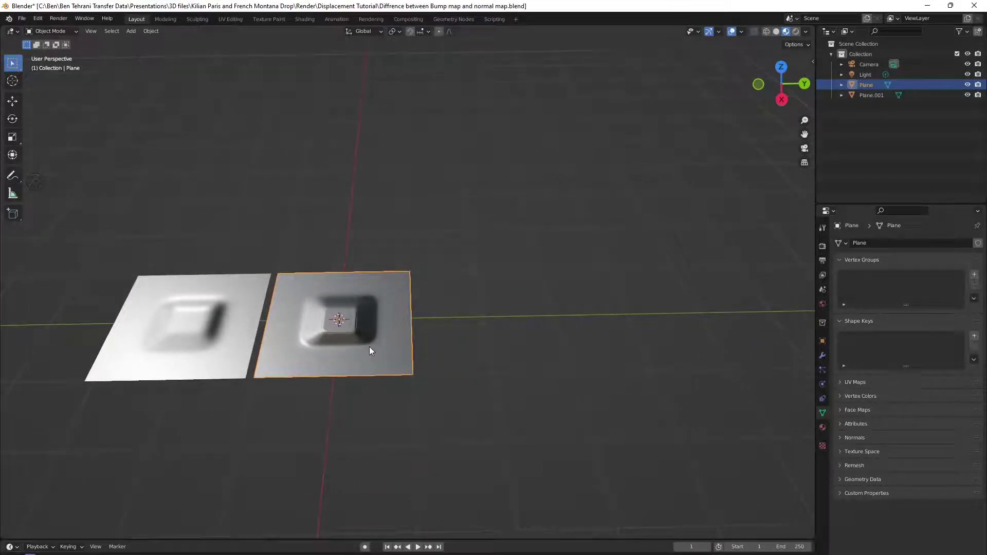
key(shift+d)
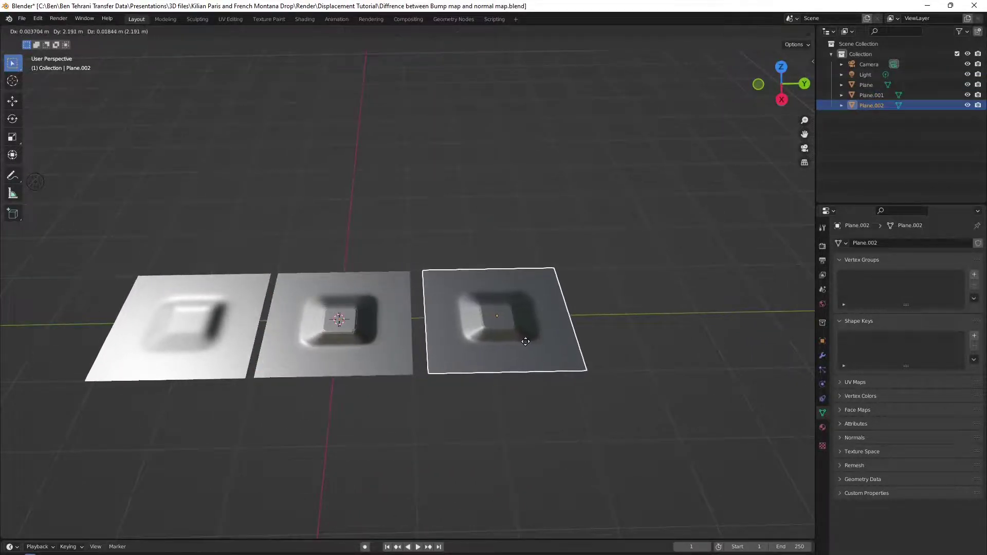
click(527, 342)
shift+middle_drag(536, 396, 486, 388)
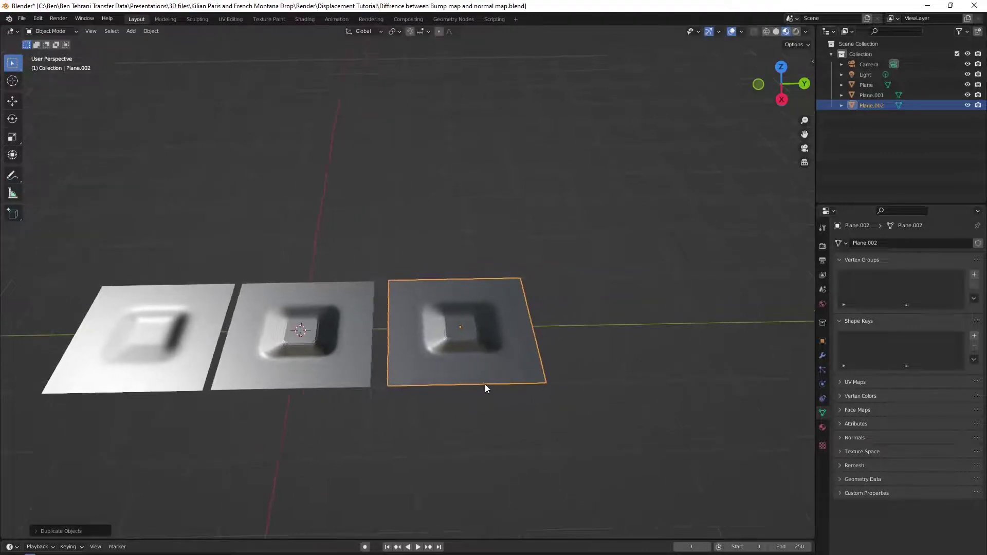
click(306, 21)
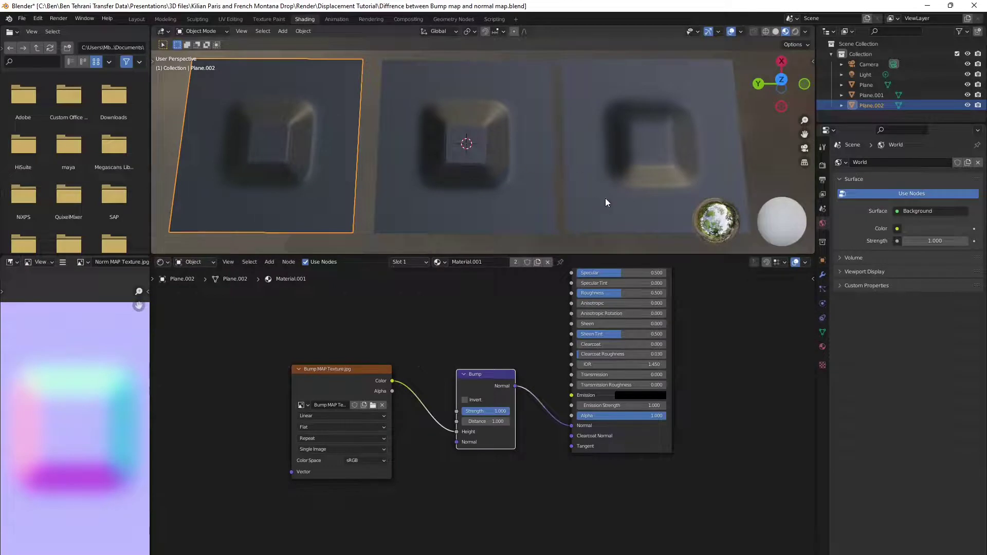
- Give Plane.002 its own material copy and add a Displacement node to it
middle_drag(606, 198, 685, 184)
middle_drag(710, 347, 512, 402)
scroll(521, 293, down, 1)
click(537, 263)
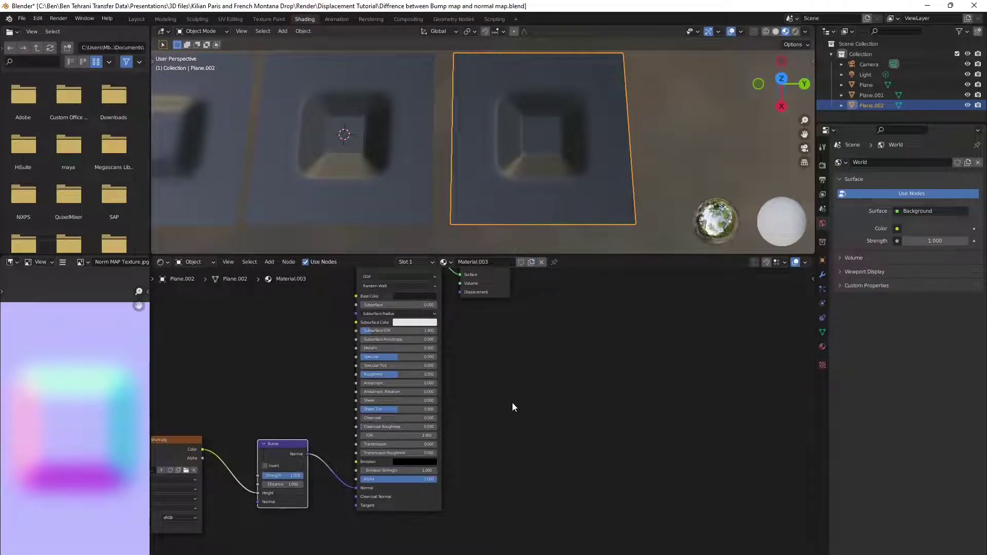
key(shift+a)
click(511, 402)
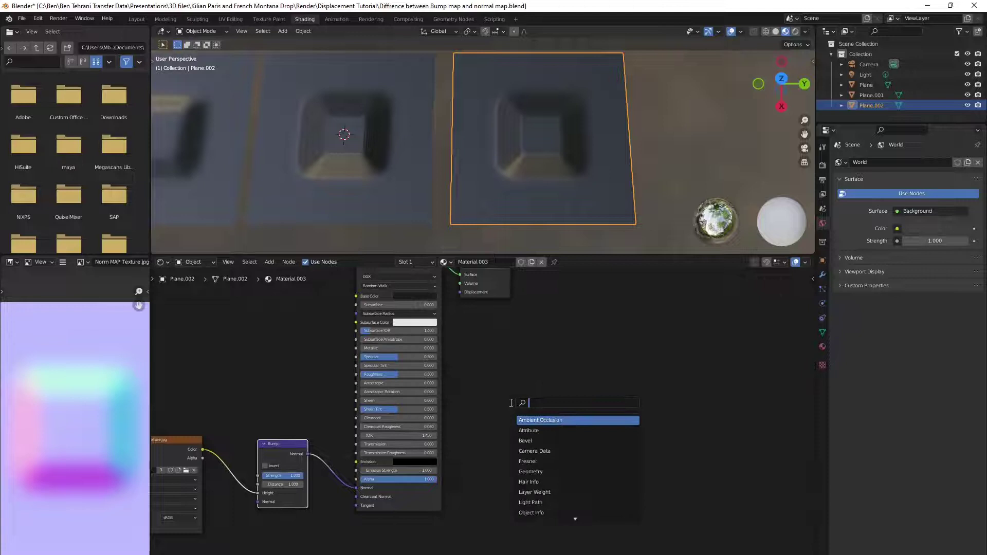
text(disp)
key(Return)
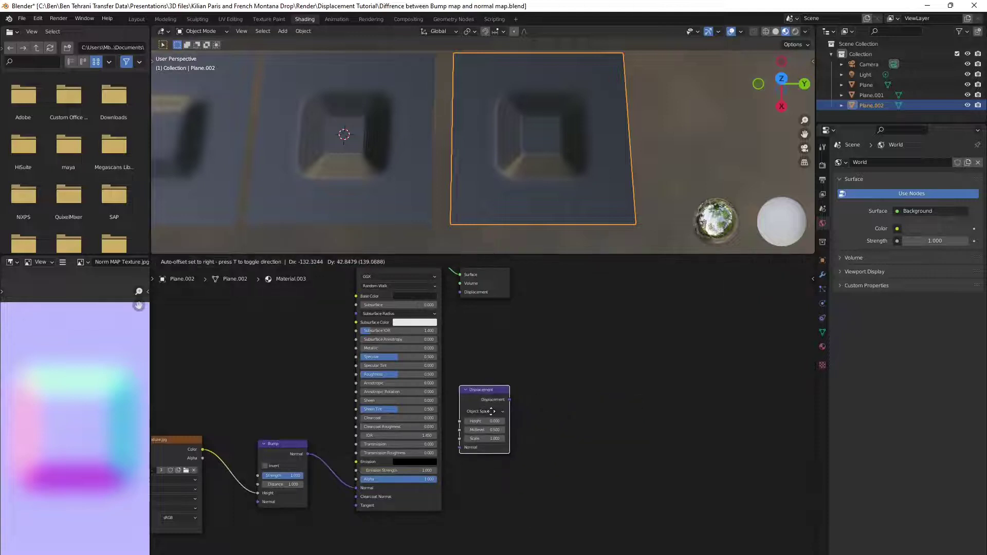
click(491, 411)
- Wire Displacement into the Material Output's Displacement input and the image Color into its Height
middle_drag(551, 418, 526, 455)
drag(469, 287, 541, 403)
middle_drag(537, 463, 532, 443)
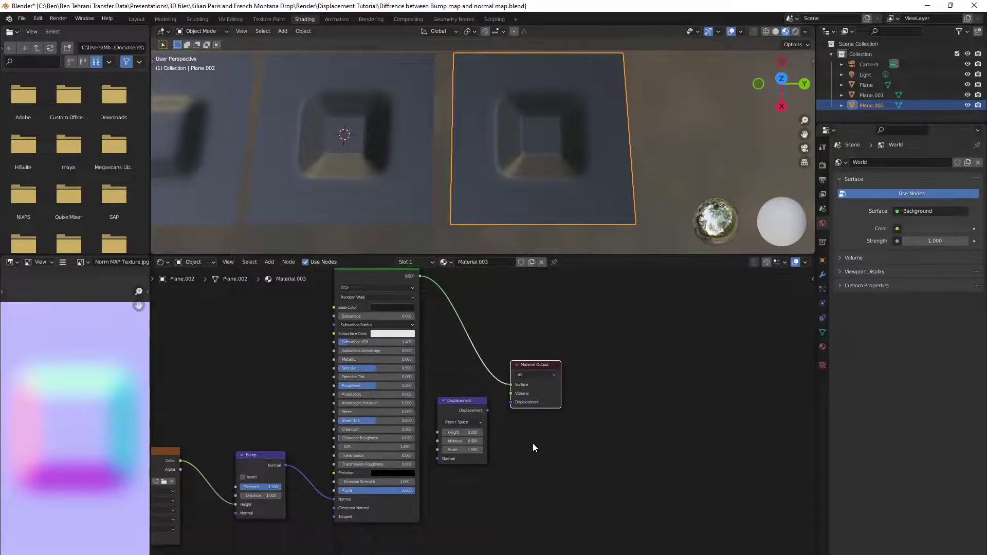
scroll(531, 443, up, 2)
drag(488, 406, 518, 396)
middle_drag(514, 405, 663, 352)
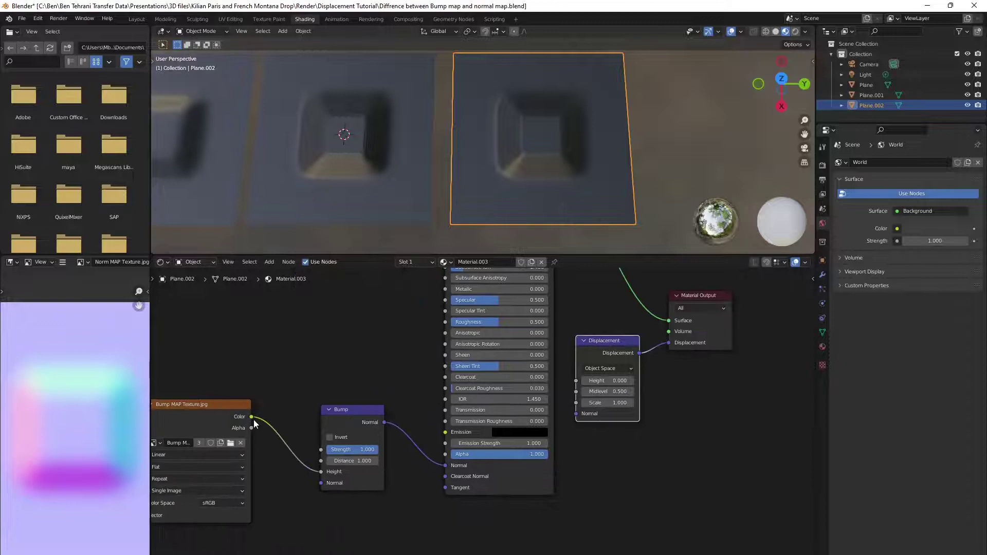
drag(252, 417, 576, 381)
middle_drag(587, 218, 585, 178)
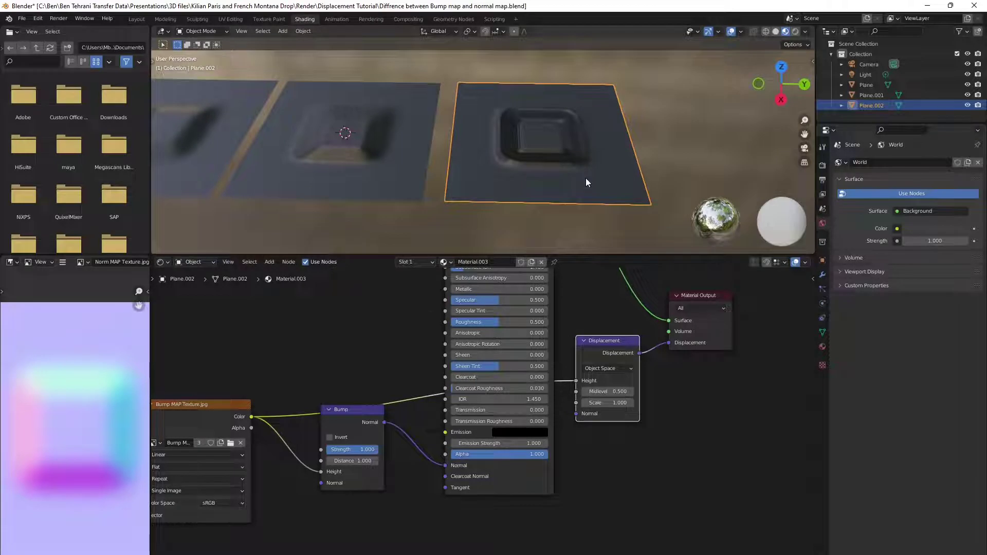
- Dissolve the Bump node with Ctrl+X so the image colour feeds Height directly
click(364, 412)
key(ctrl+x)
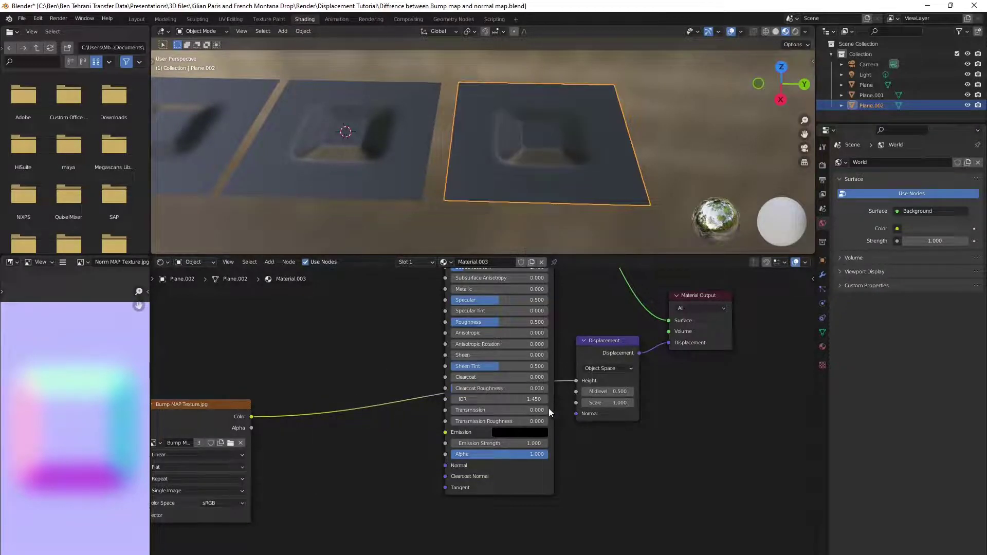
scroll(548, 409, down, 3)
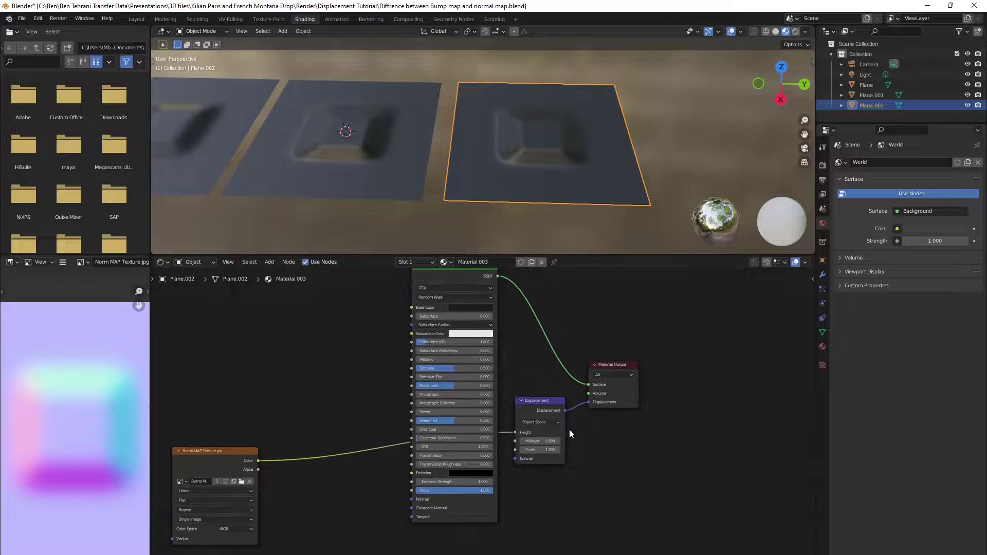
middle_drag(570, 431, 543, 469)
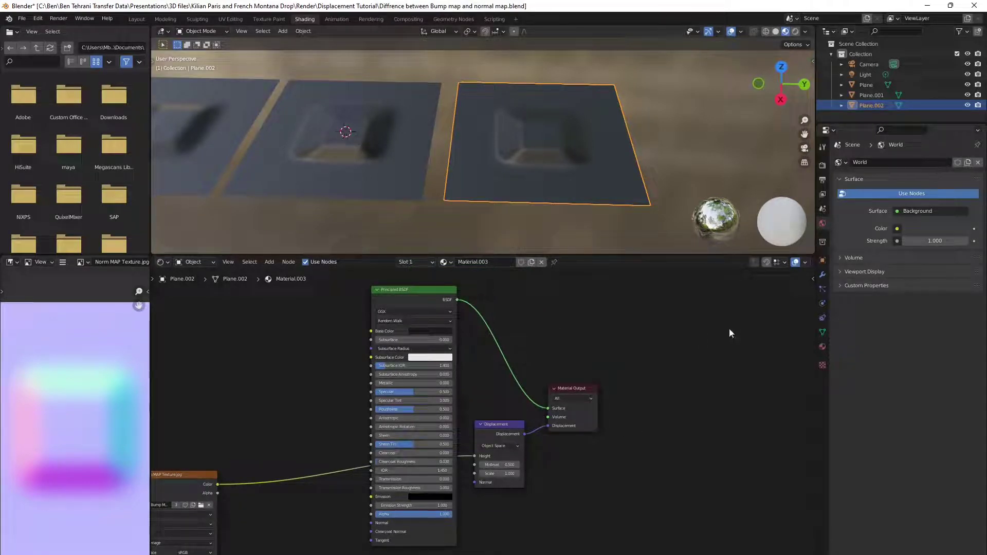
middle_drag(707, 337, 749, 349)
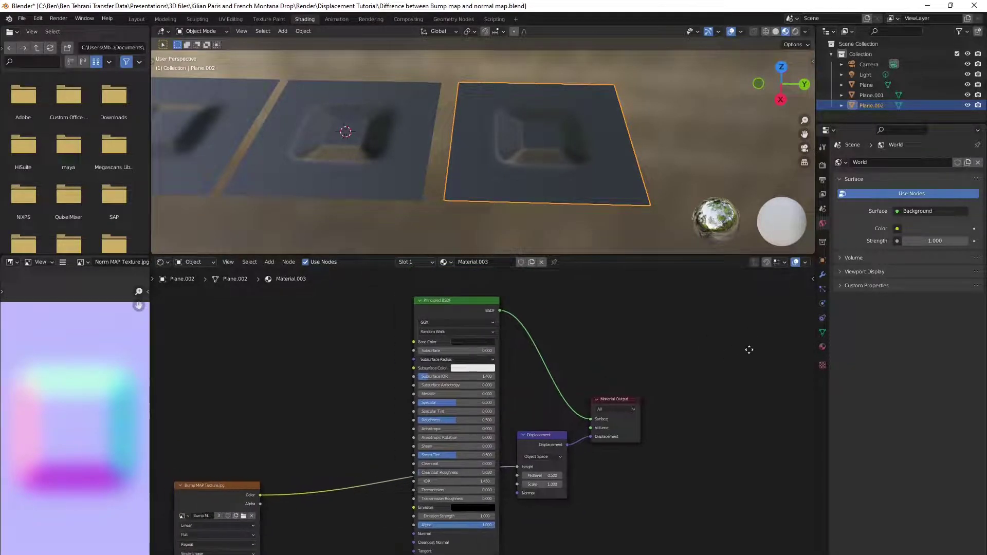
- Set the render engine to Cycles in Render Properties
click(826, 168)
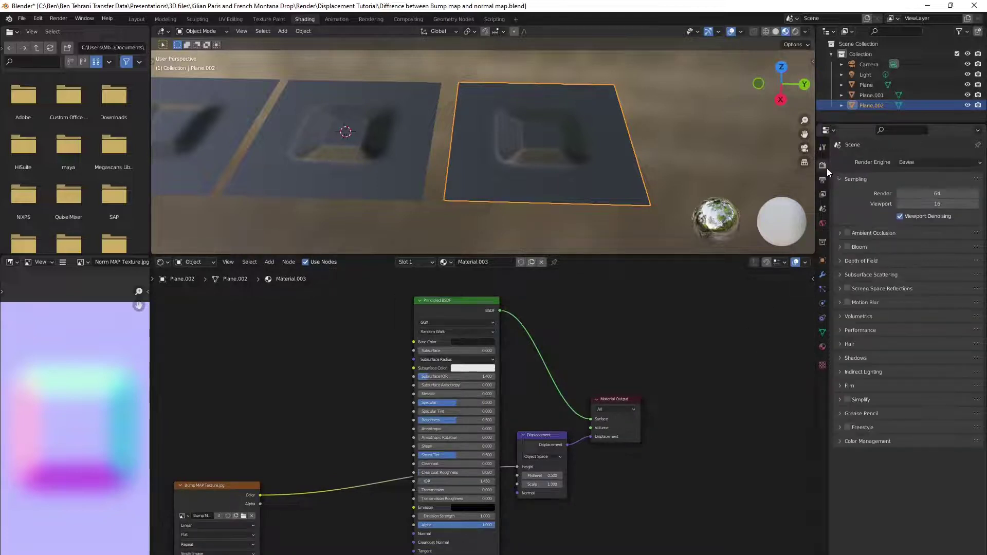
click(908, 163)
click(916, 196)
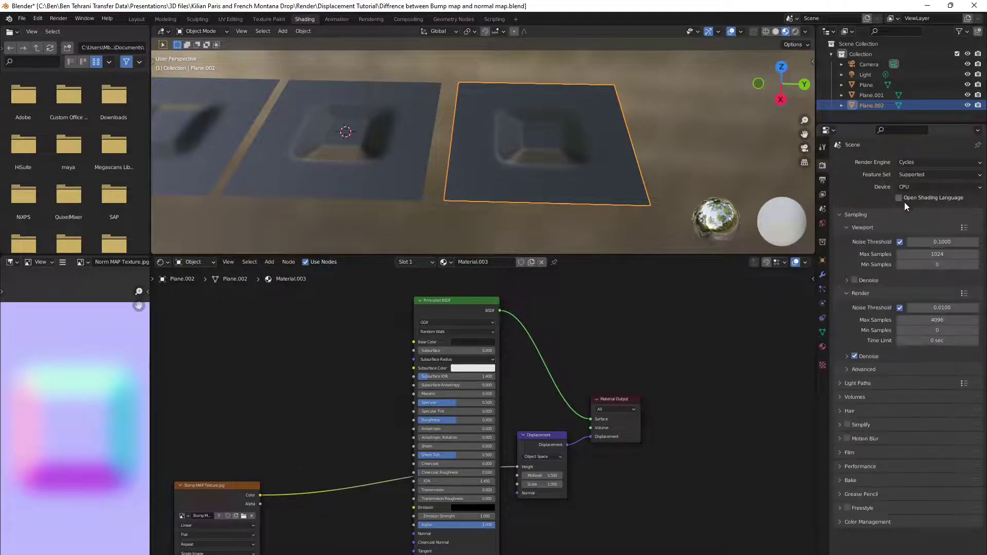
- In the material's Settings, set Surface Displacement to 'Displacement and Bump'
click(823, 348)
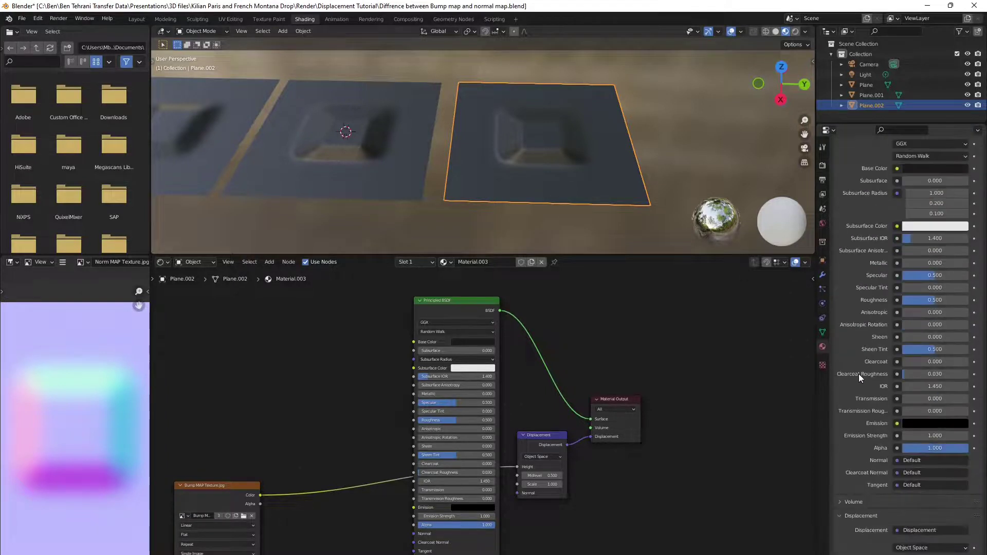
scroll(858, 374, down, 8)
click(851, 534)
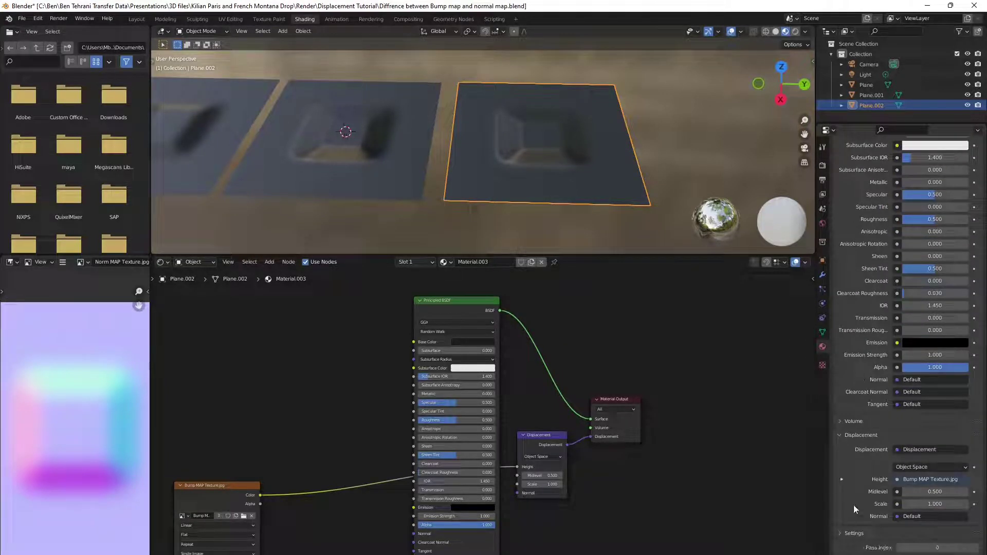
scroll(854, 505, down, 5)
click(915, 469)
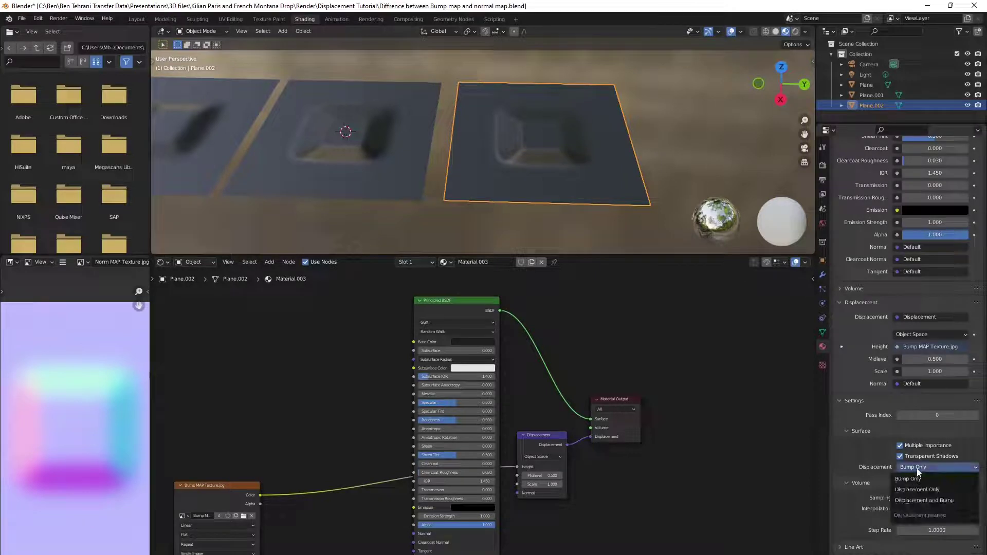
click(926, 501)
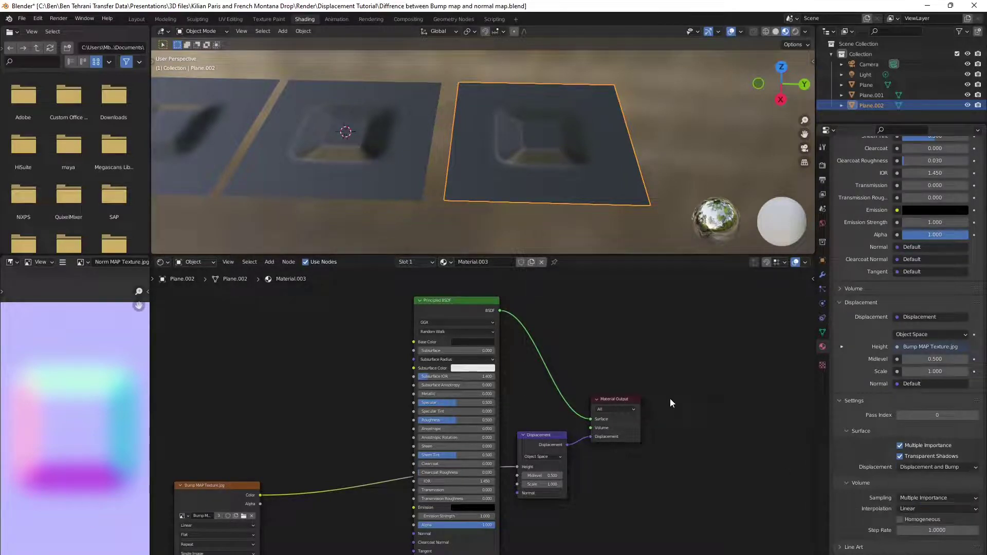
middle_drag(691, 409, 754, 415)
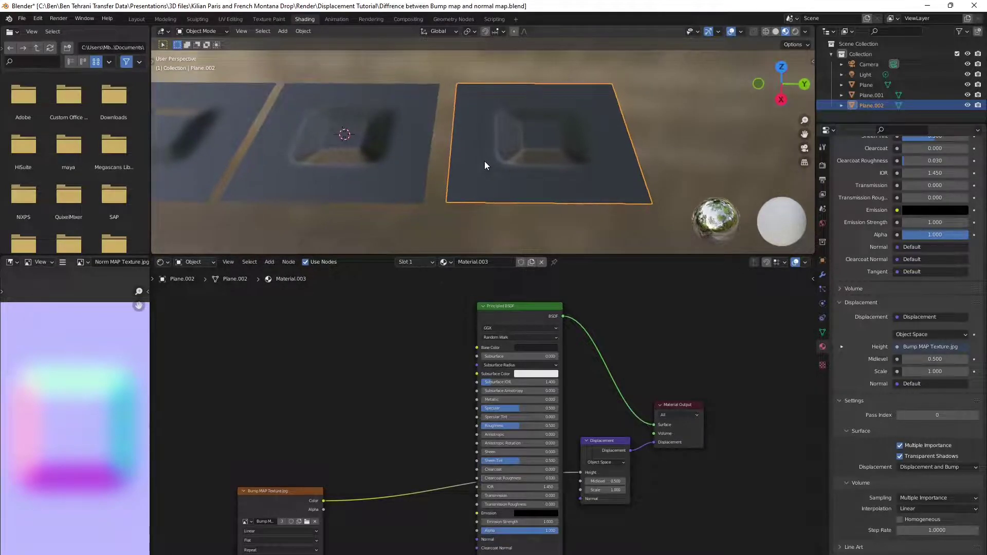
- Preview in Rendered shading, show Bump MAP Texture.jpg in the Image Editor, and pause viewport rendering
key(z)
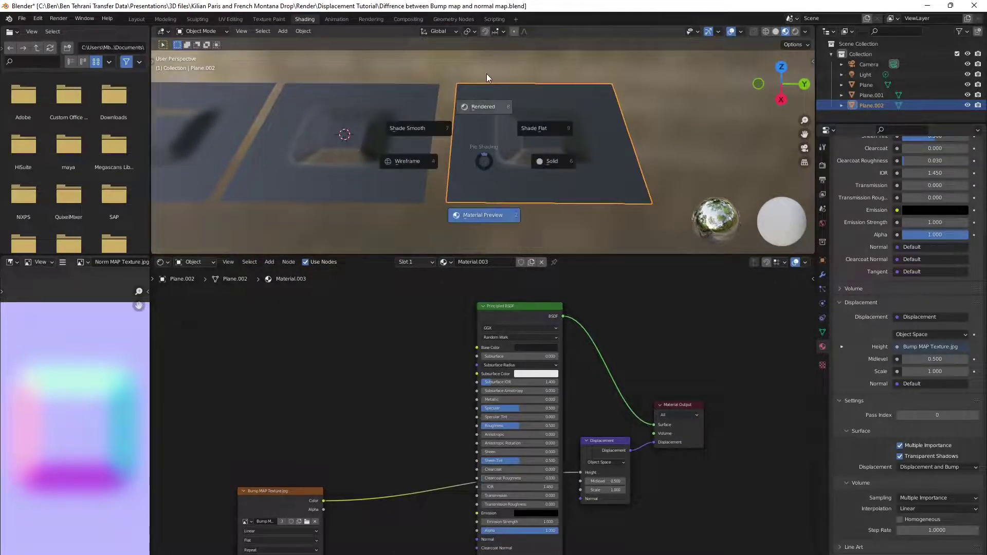
click(487, 77)
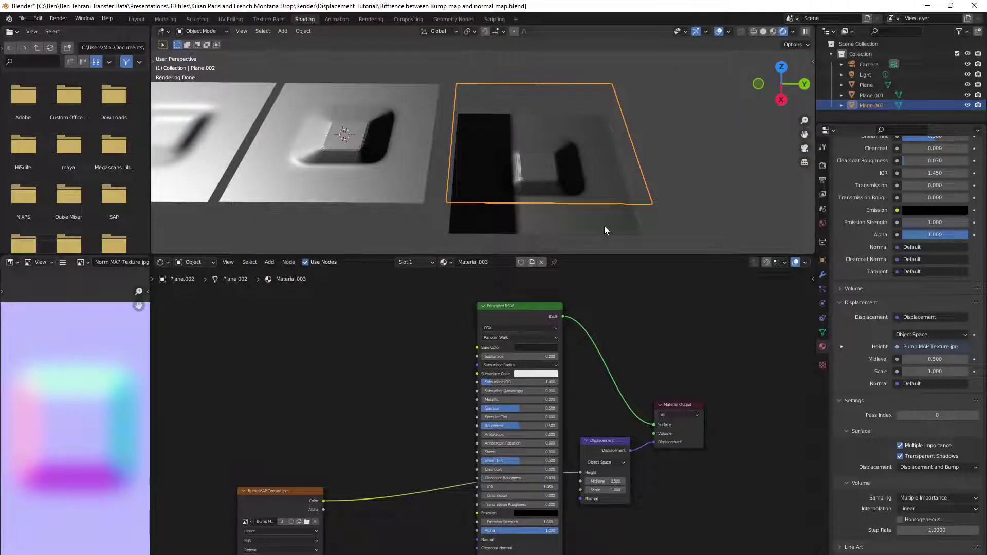
click(82, 262)
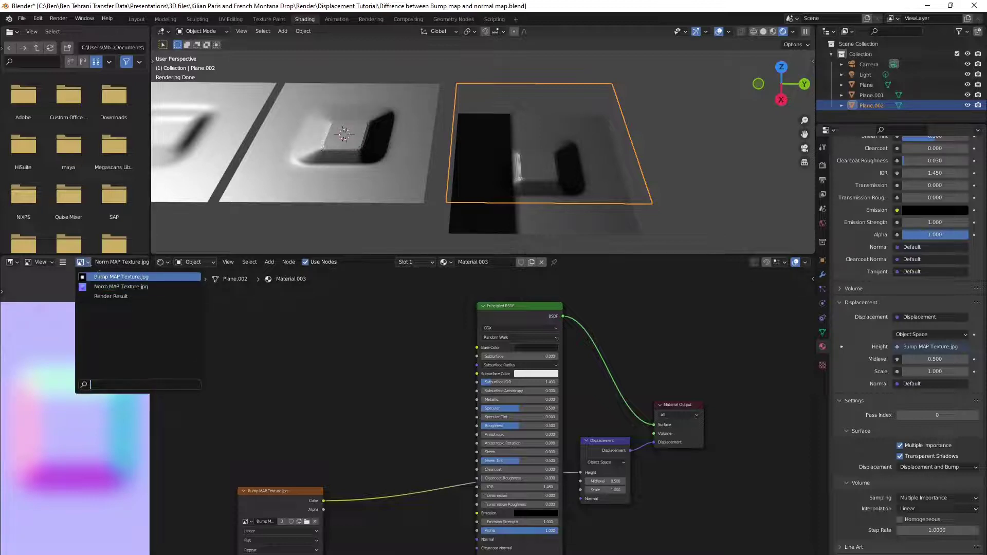
click(103, 276)
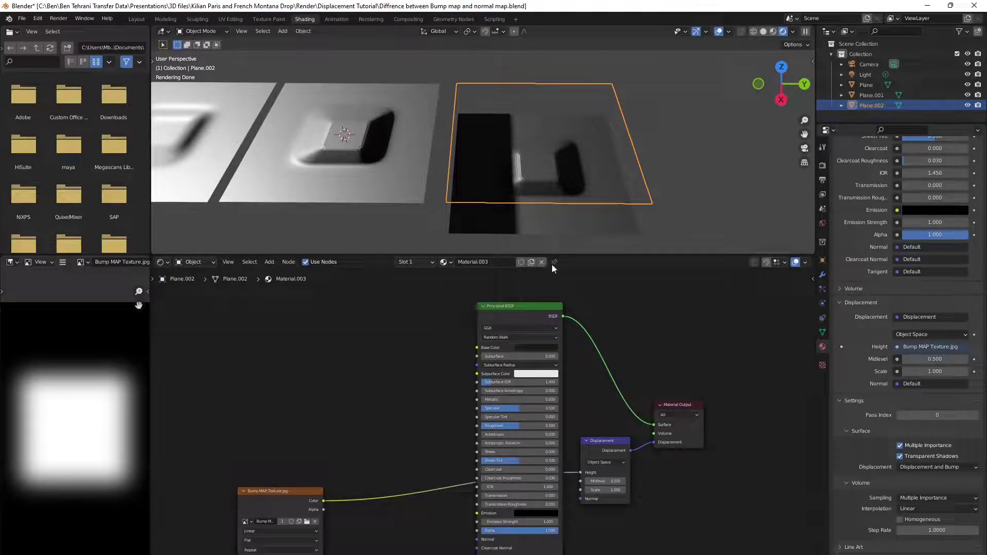
click(805, 32)
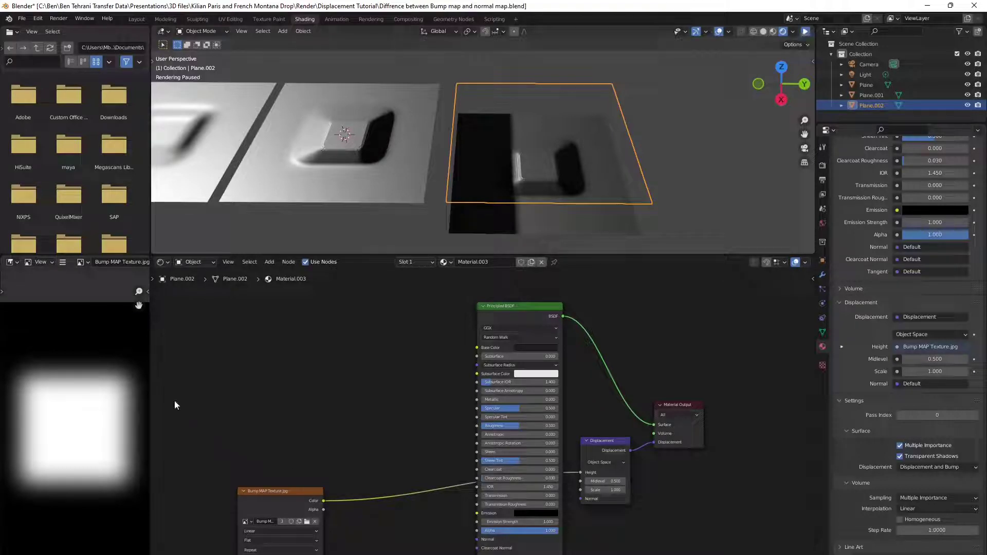
drag(150, 393, 226, 393)
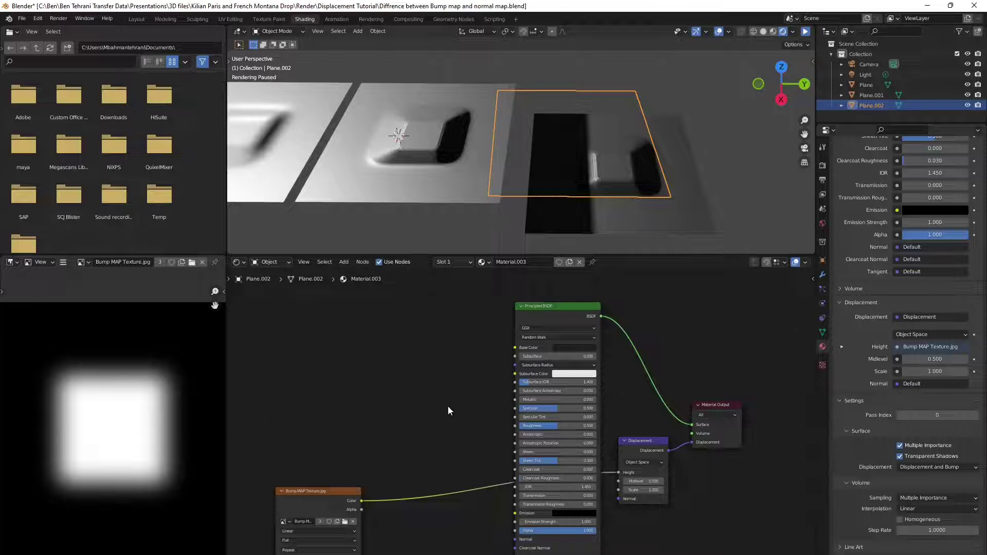
- Set the Displacement node's Midlevel to 0 and resume the Cycles viewport render of Plane.002
middle_drag(449, 410, 393, 348)
scroll(622, 470, up, 3)
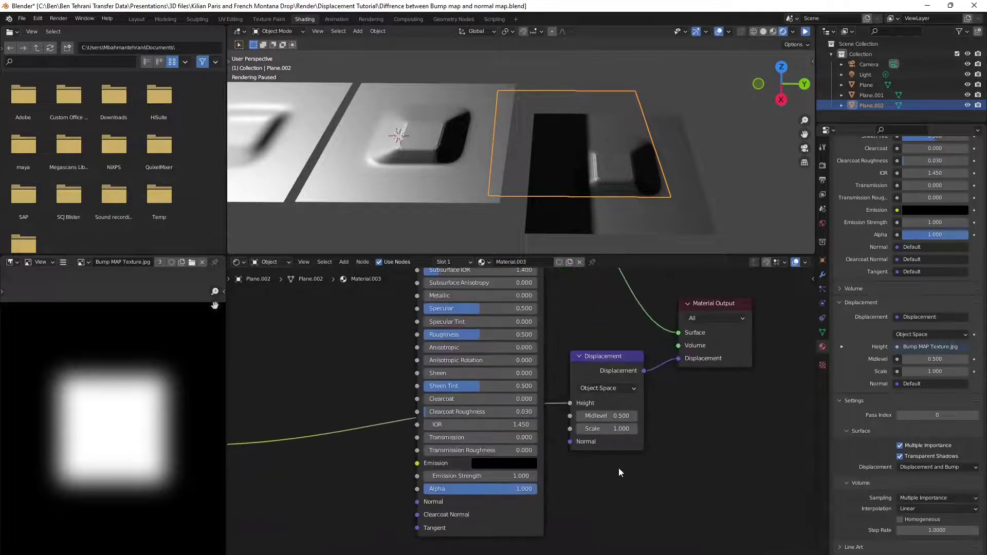
ctrl+scroll(619, 468, down, 3)
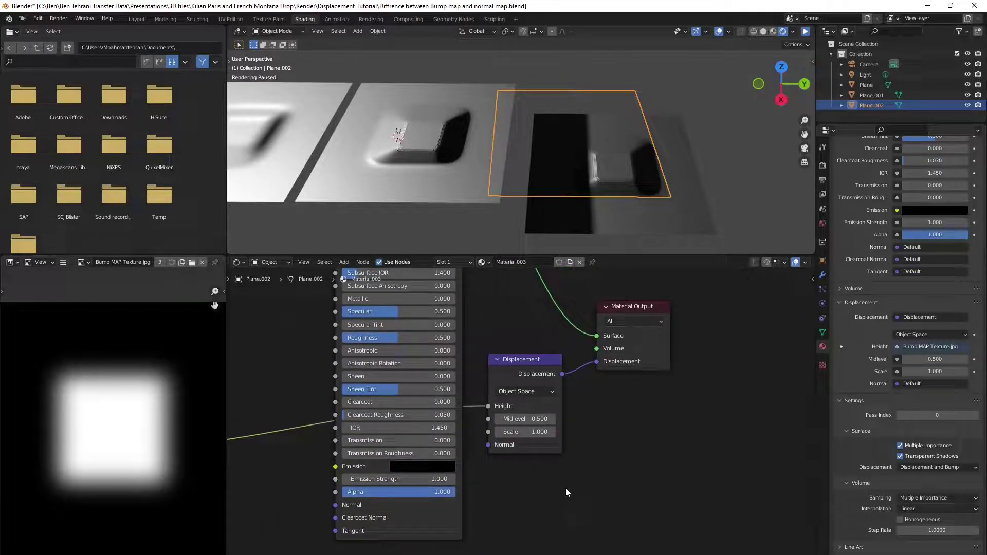
scroll(566, 493, up, 3)
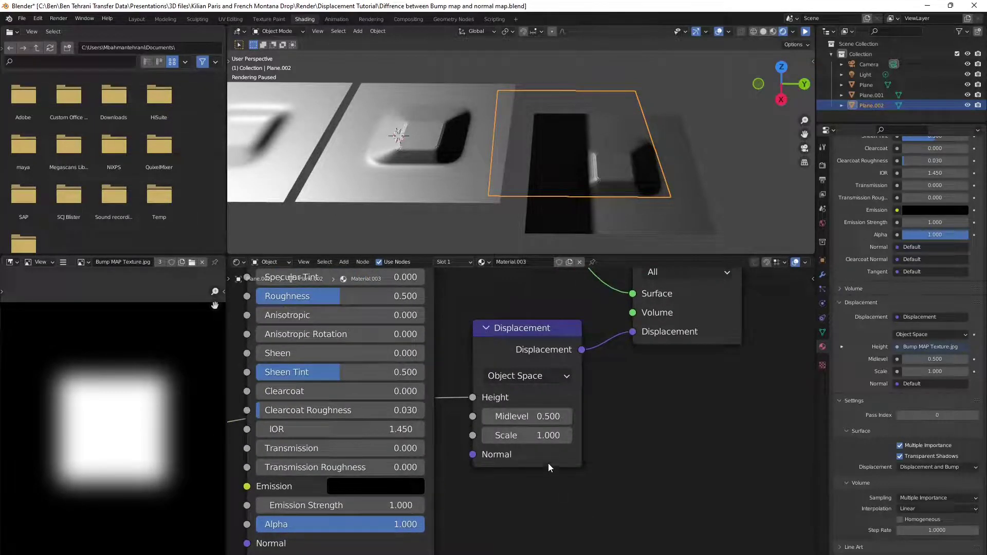
click(536, 418)
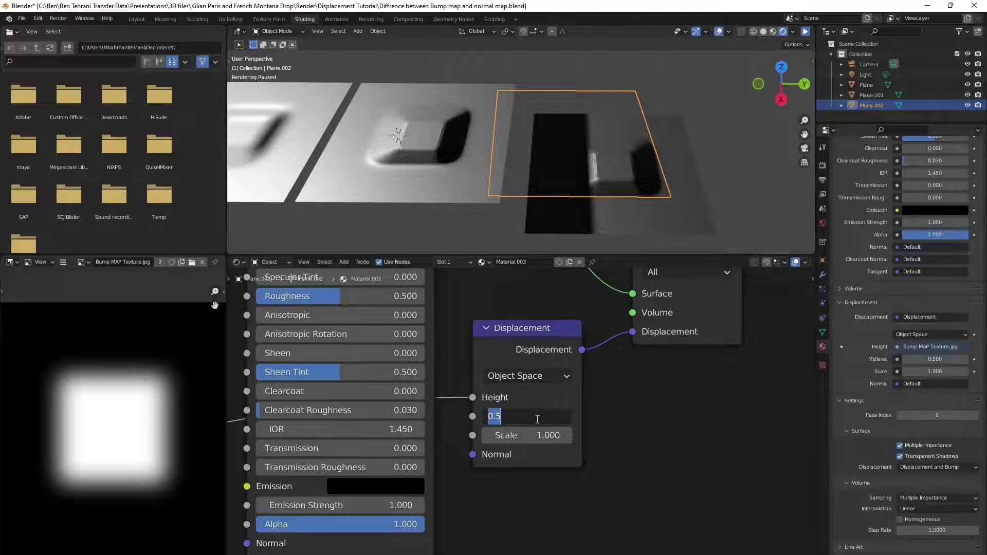
text(0)
key(Return)
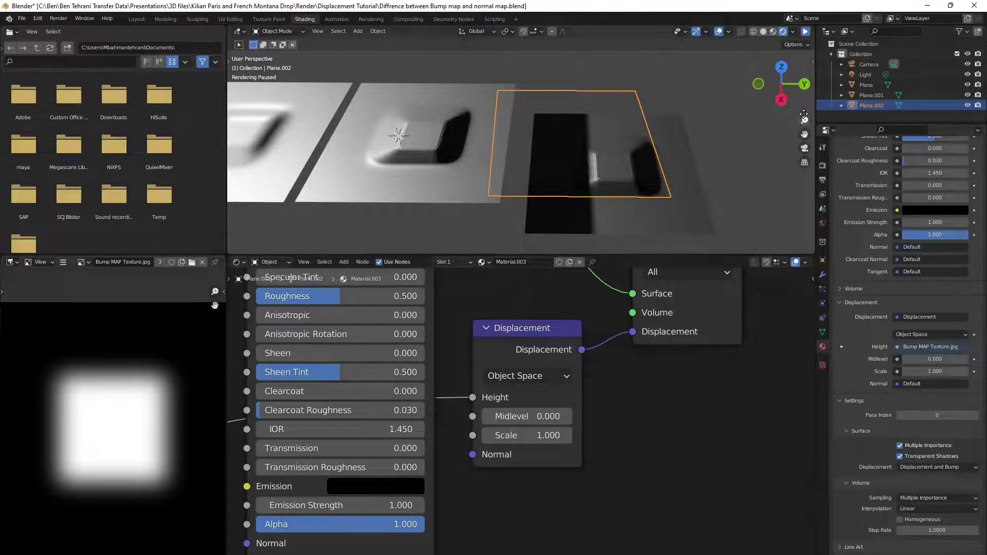
click(806, 32)
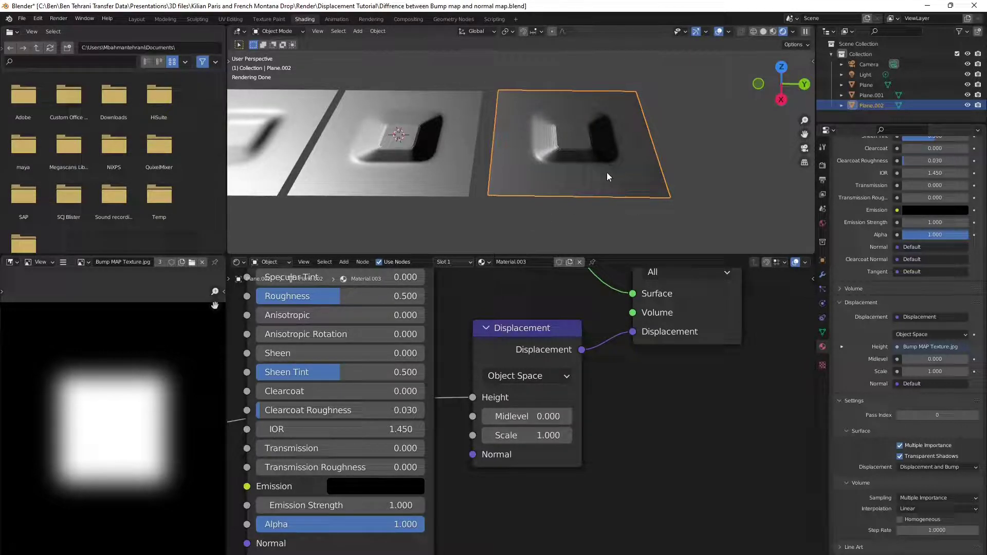
scroll(609, 172, up, 2)
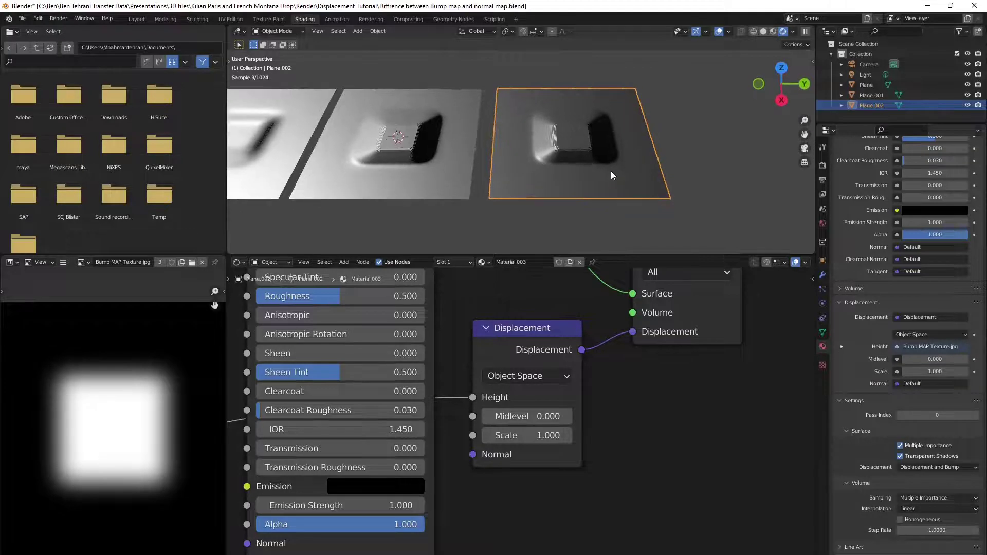
- In Material Preview and Edit Mode, add about 13 vertical loop cuts across Plane.002
click(777, 32)
middle_drag(561, 199, 549, 208)
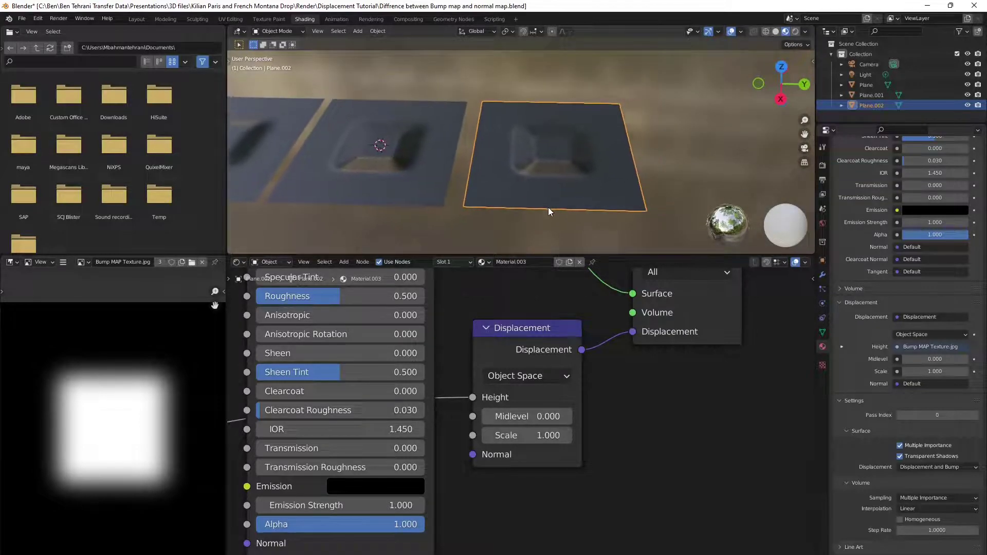
key(Tab)
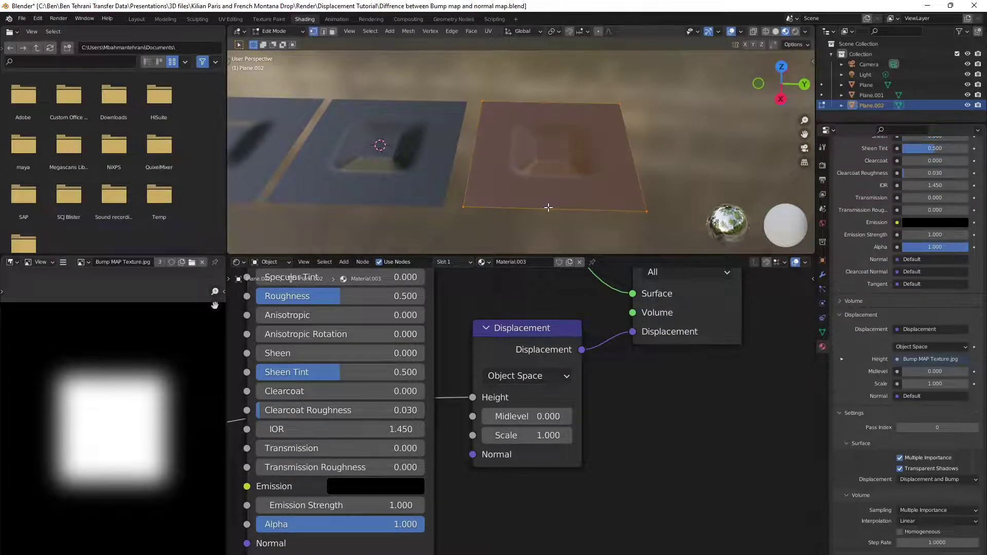
key(ctrl+r)
scroll(549, 207, up, 12)
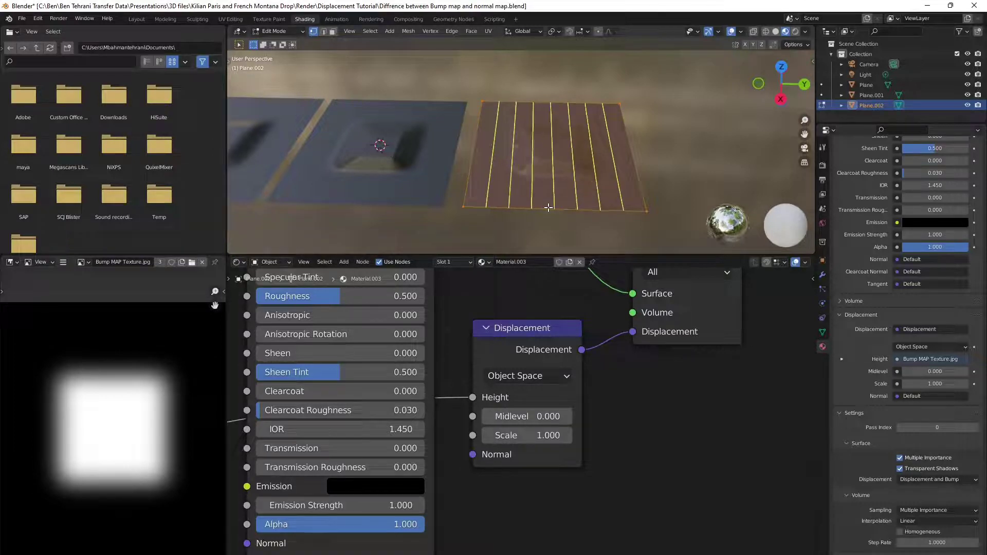
click(548, 208)
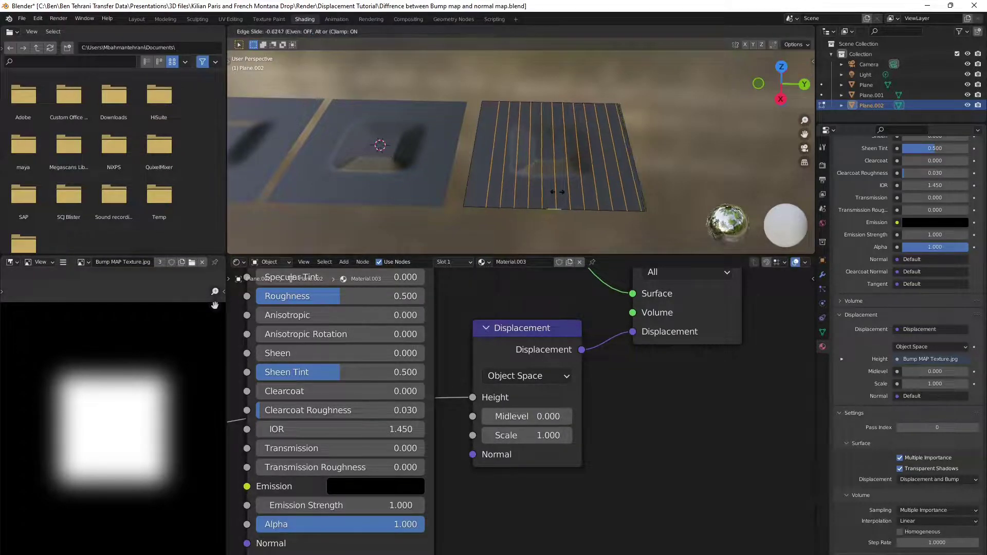
click(547, 197)
- Add about 13 horizontal loop cuts, return to Object Mode, and view it in Rendered shading
key(ctrl+r)
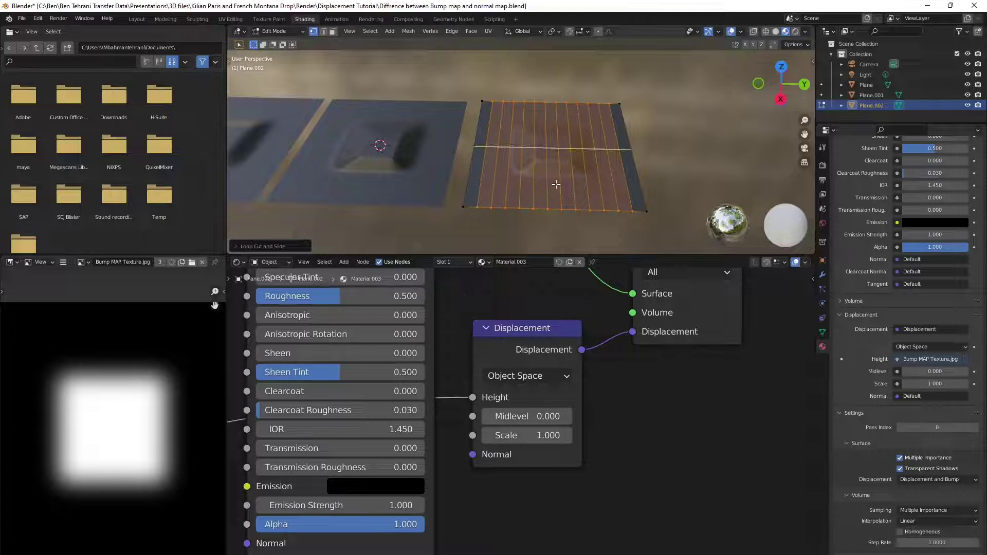
scroll(557, 184, up, 12)
click(557, 184)
click(557, 184)
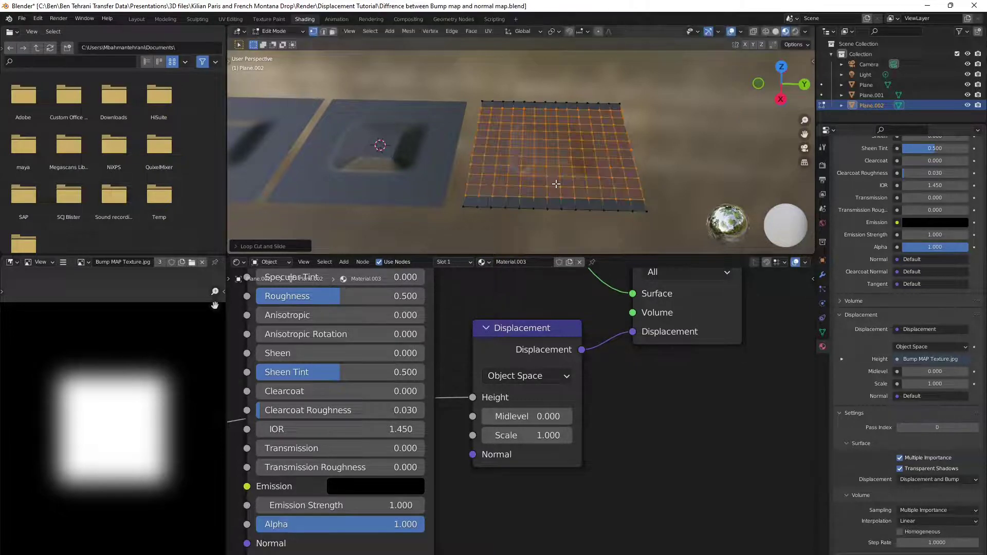
key(Tab)
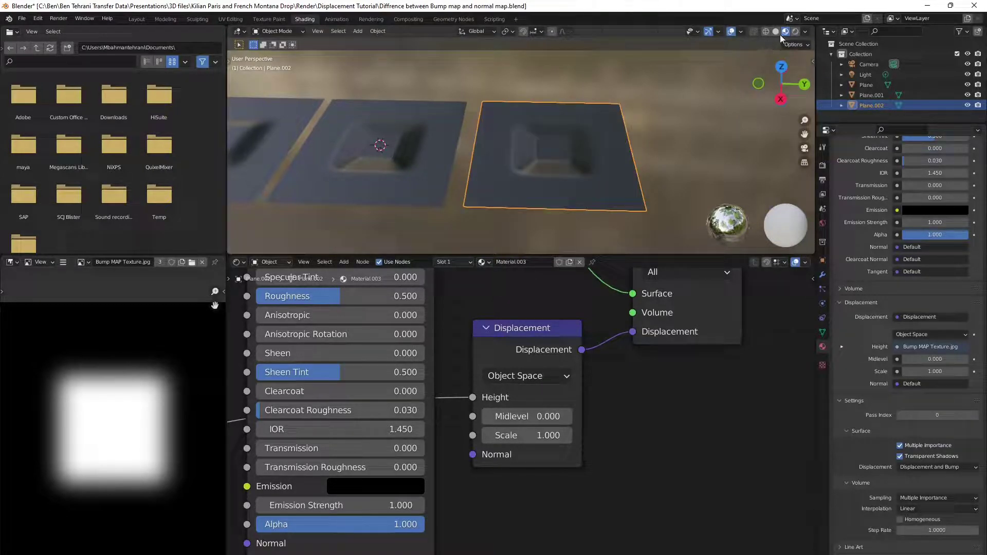
click(796, 34)
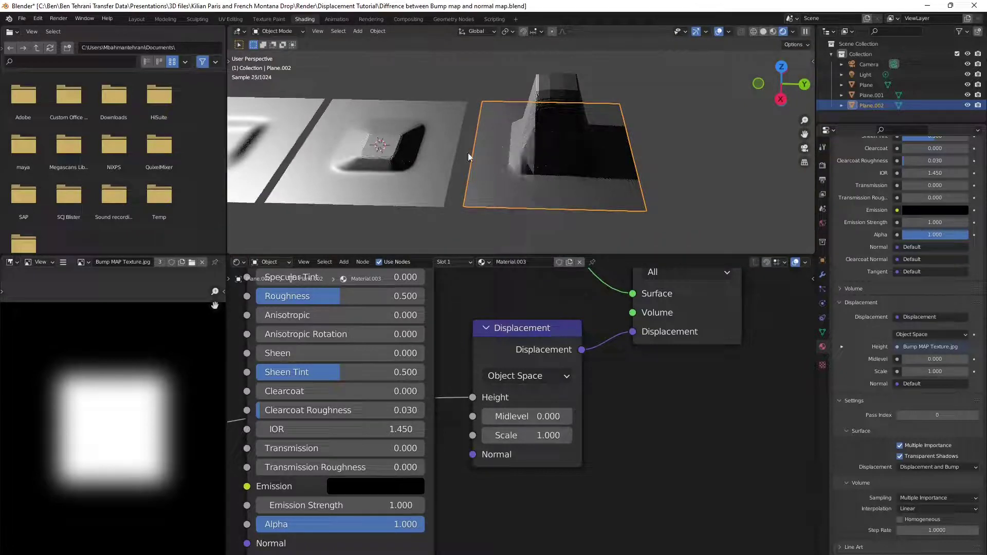
scroll(646, 417, down, 3)
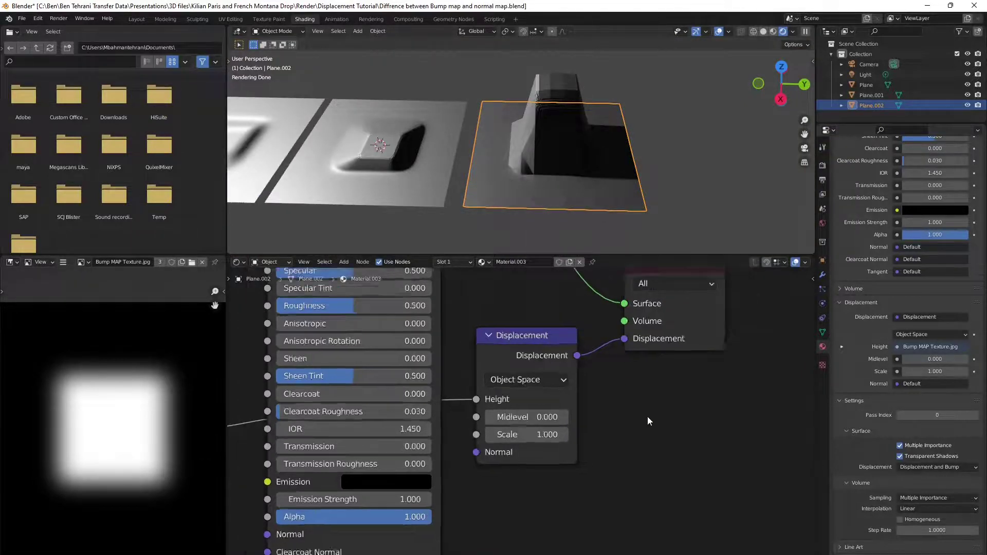
scroll(607, 411, down, 3)
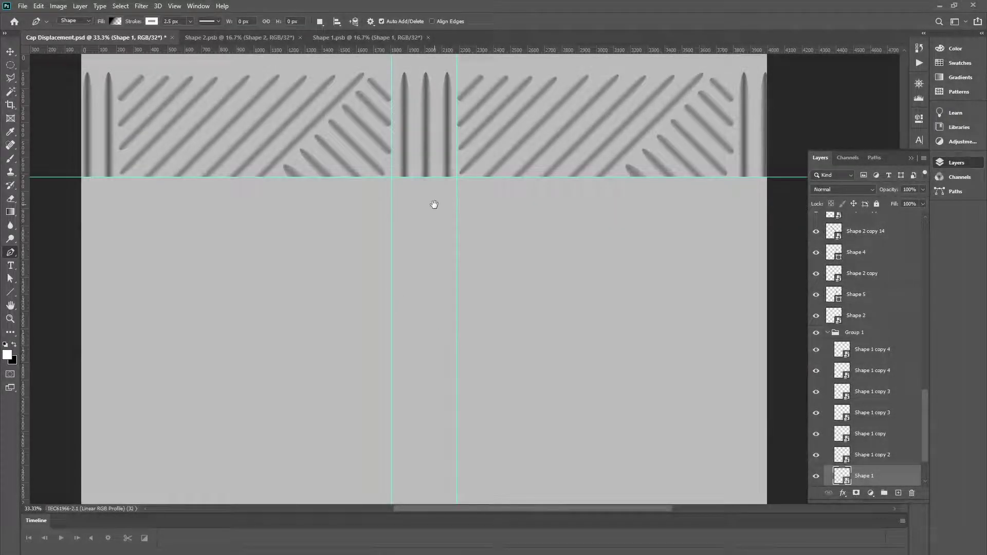
- Draw a closed five-point, pointed-top shape below the stroke pattern on new layer Shape 6
mouse_move(432, 203)
mouse_down()
mouse_move(435, 262)
mouse_move(426, 218)
mouse_up()
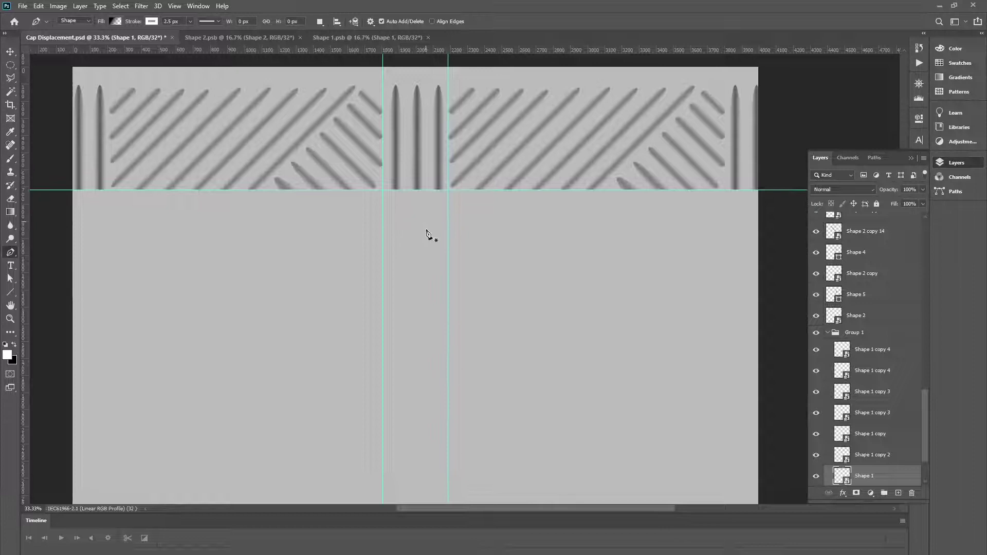
click(500, 336)
click(502, 269)
click(524, 233)
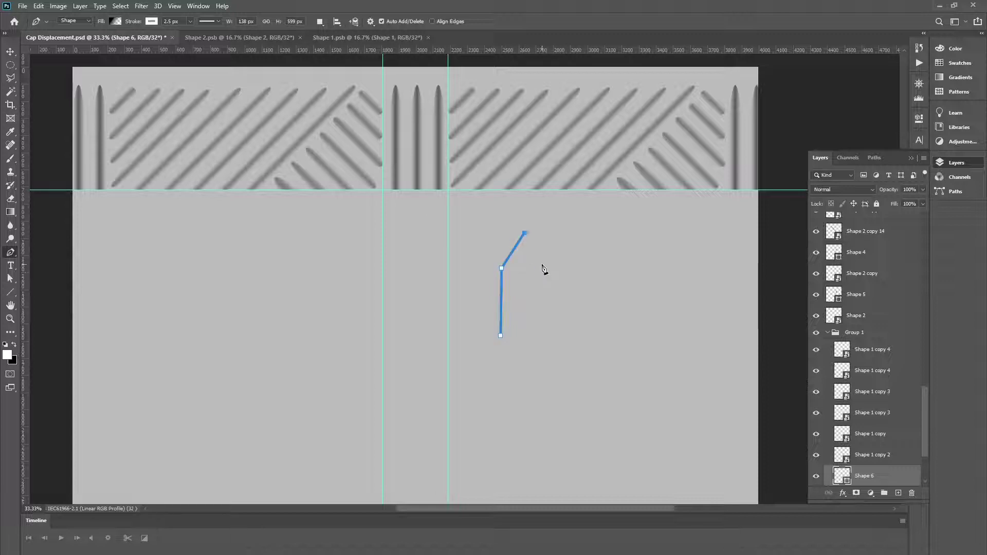
click(543, 265)
click(543, 333)
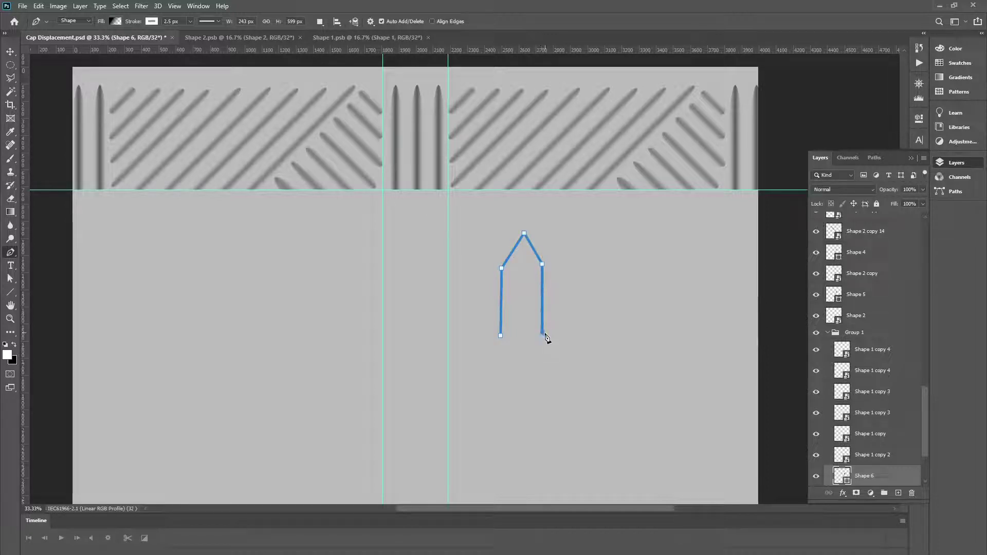
click(501, 337)
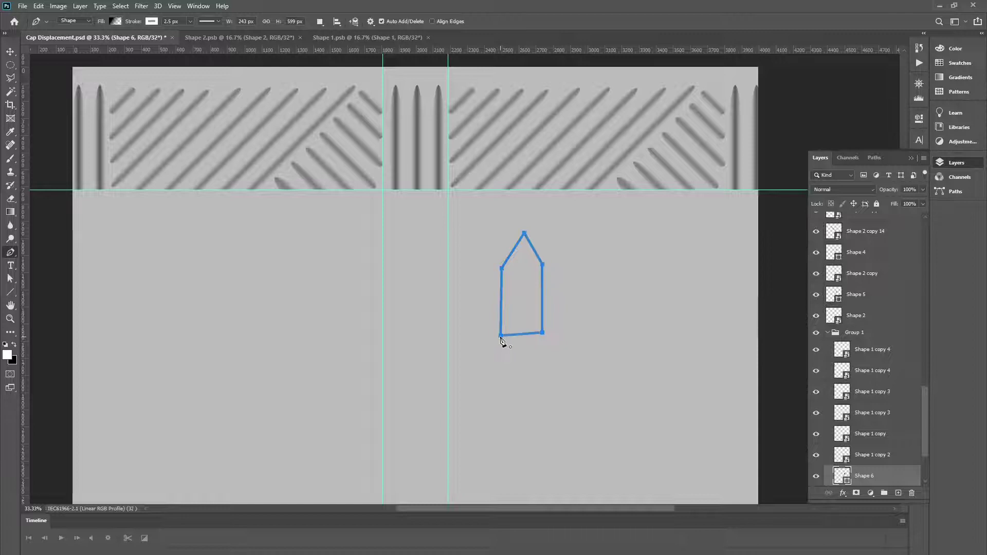
- Round the shape's pointed top into an arch, then open and cancel its Gradient Fill settings
mouse_move(524, 234)
alt+mouse_down()
mouse_move(489, 231)
mouse_move(543, 233)
alt+mouse_up()
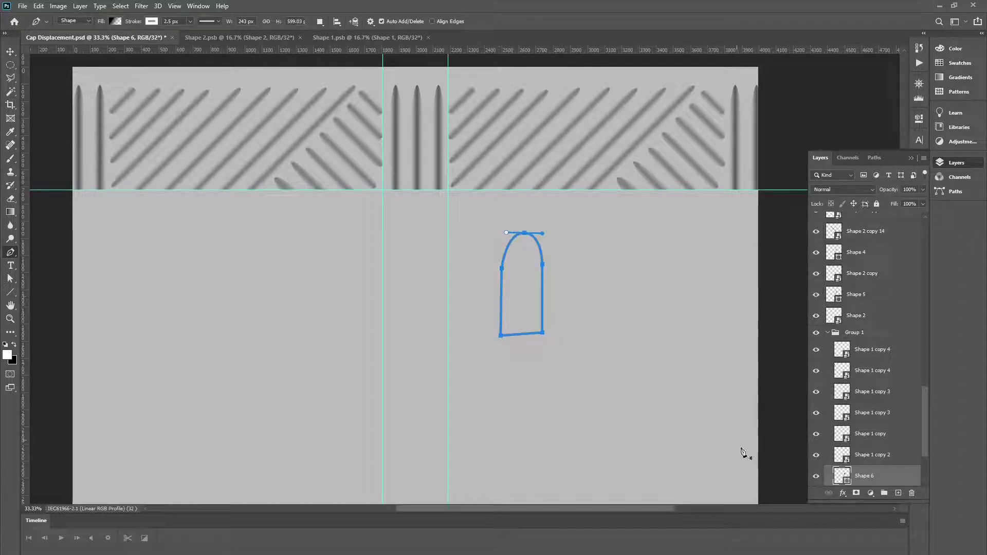
double_click(843, 477)
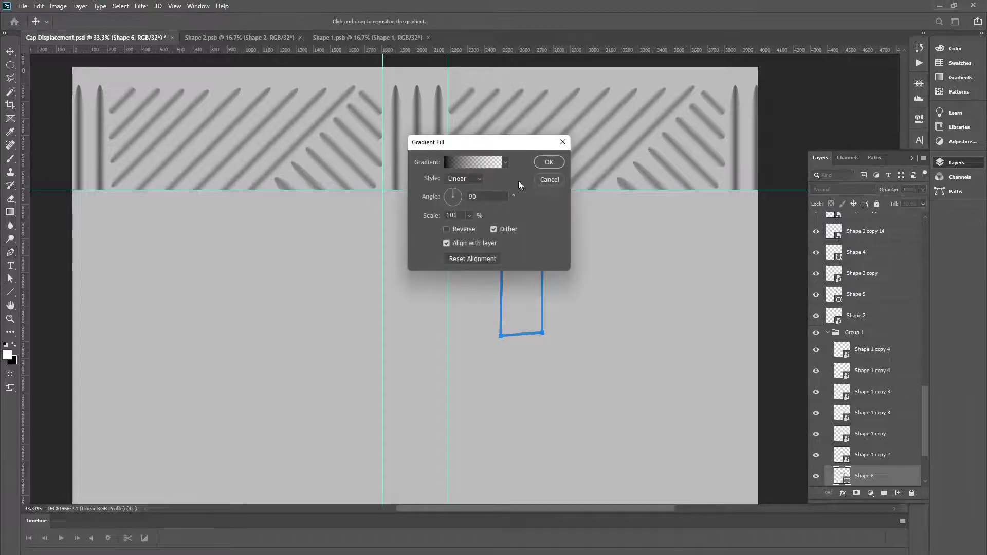
click(549, 181)
- Open the Shape 1 copy 2 smart object to check its gradient fill, then return to Cap Displacement.psd
click(857, 456)
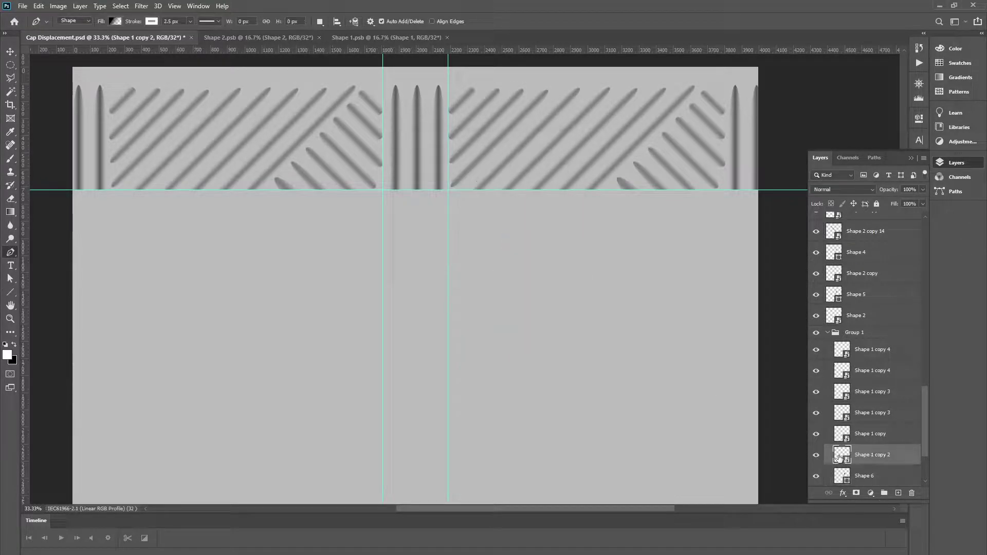
double_click(842, 456)
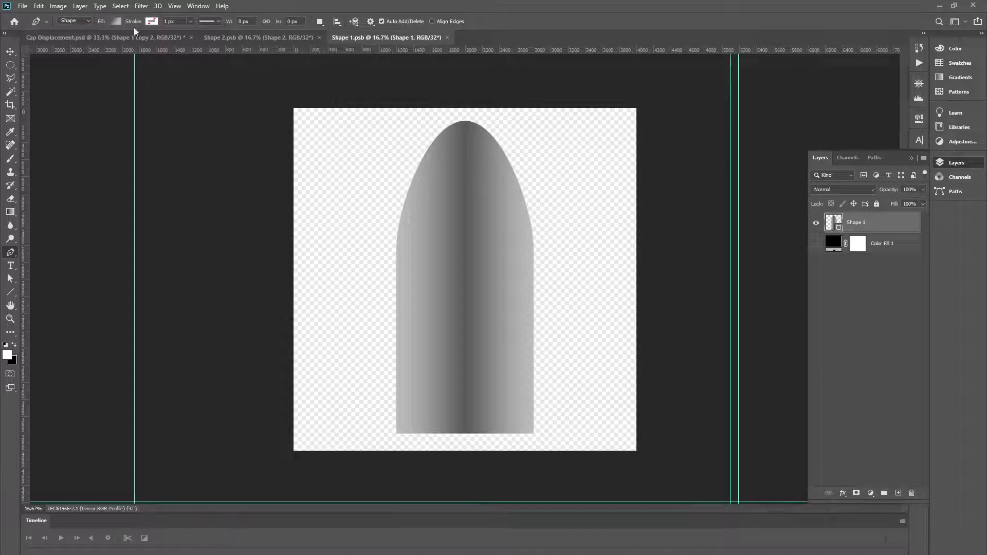
click(111, 21)
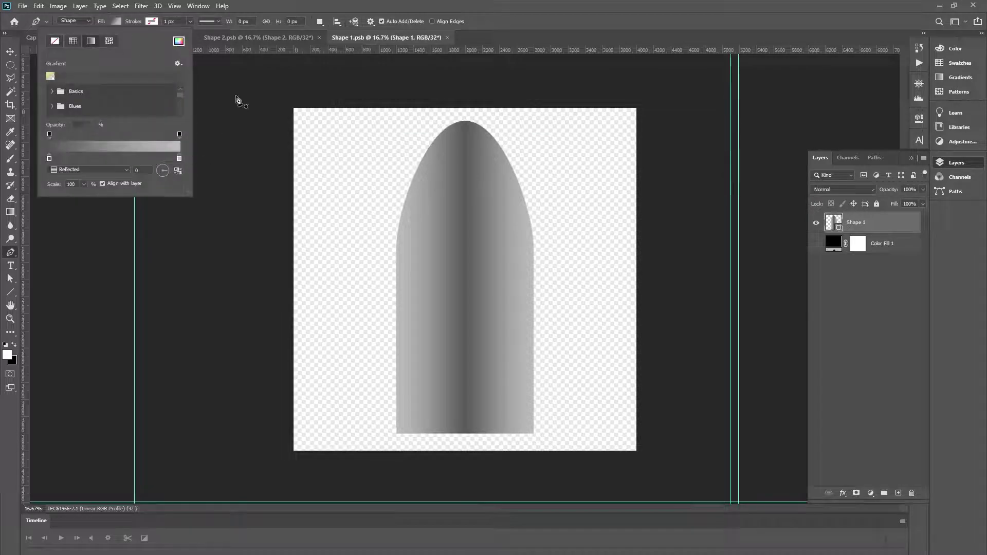
click(316, 5)
click(150, 38)
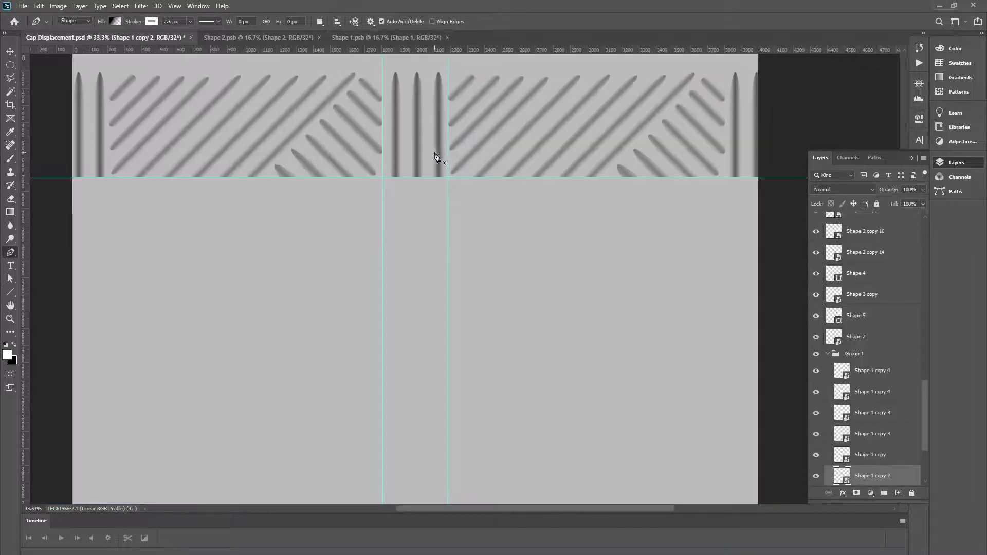
- Free Transform the vertical stroke, nudging its position slightly and undoing the height change
key(ctrl+t)
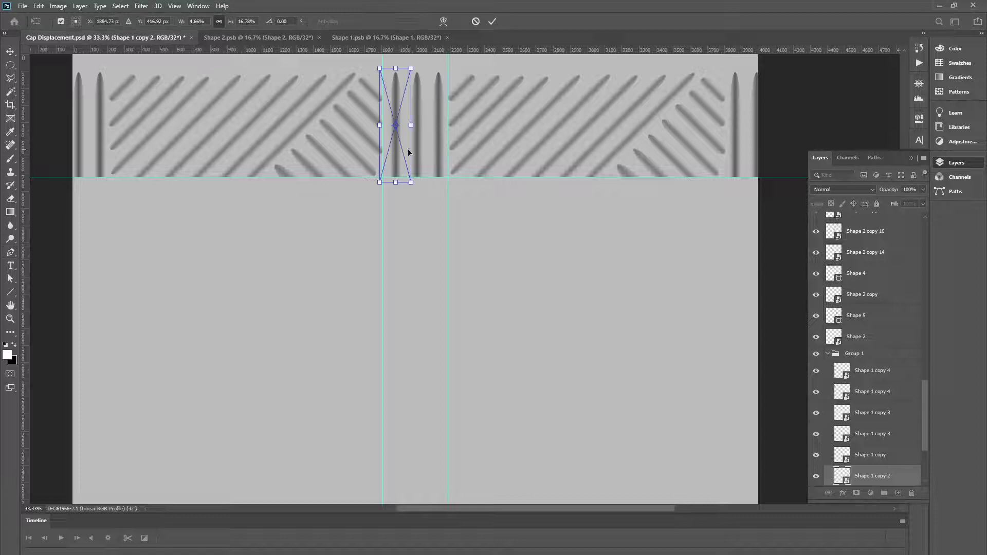
mouse_move(404, 140)
mouse_down()
mouse_move(441, 139)
mouse_move(405, 139)
mouse_up()
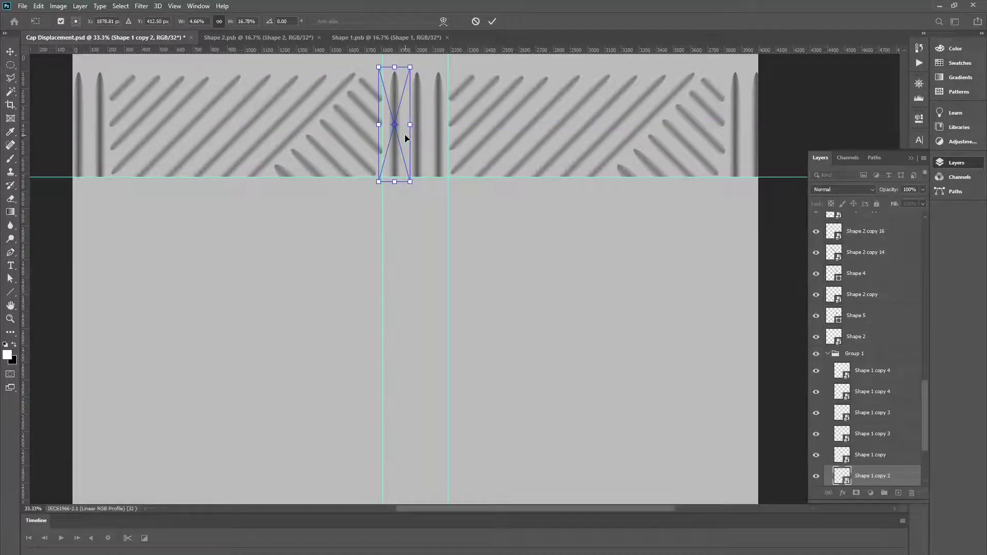
mouse_move(393, 67)
mouse_down()
mouse_move(394, 60)
mouse_move(392, 76)
mouse_move(392, 66)
mouse_up()
key(ctrl+z)
key(Return)
key(p)
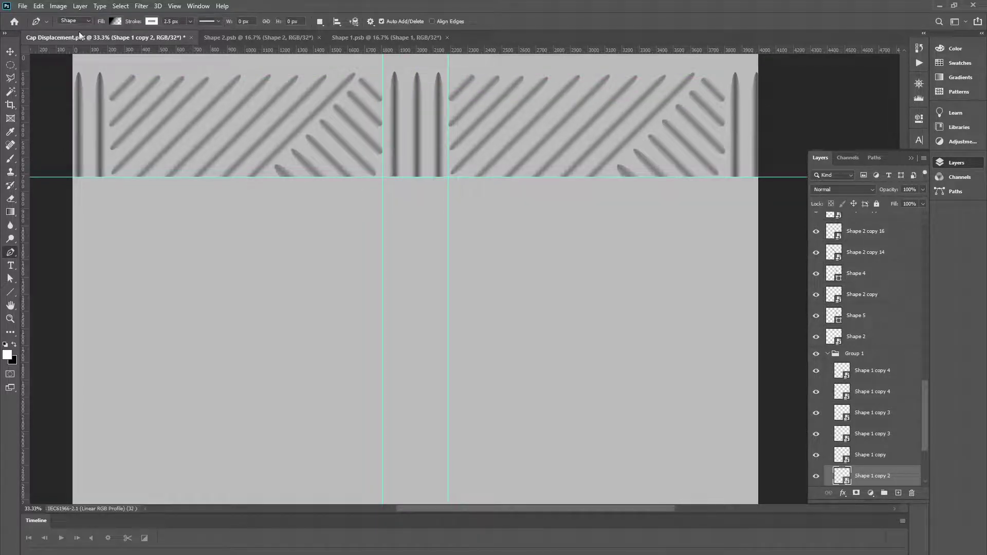
click(57, 7)
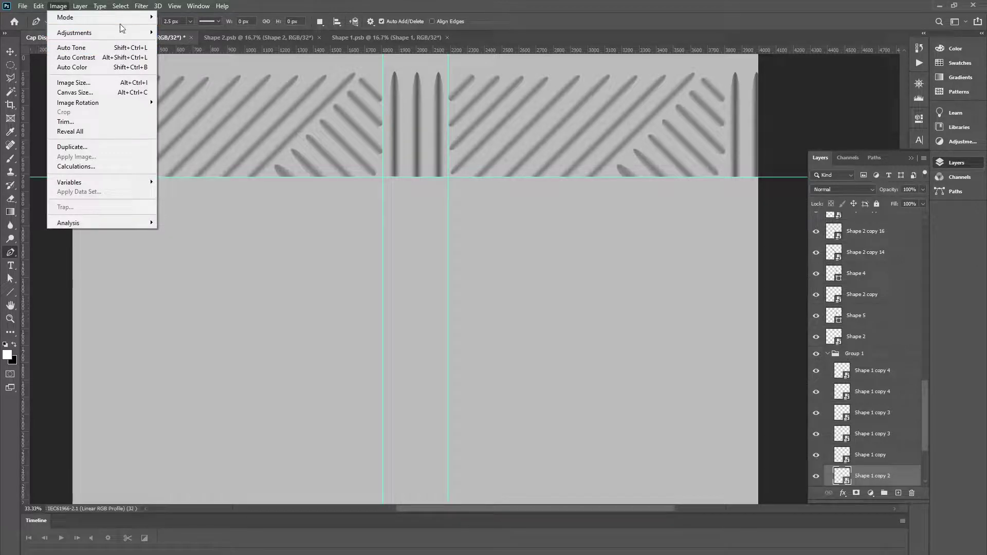
mouse_move(135, 18)
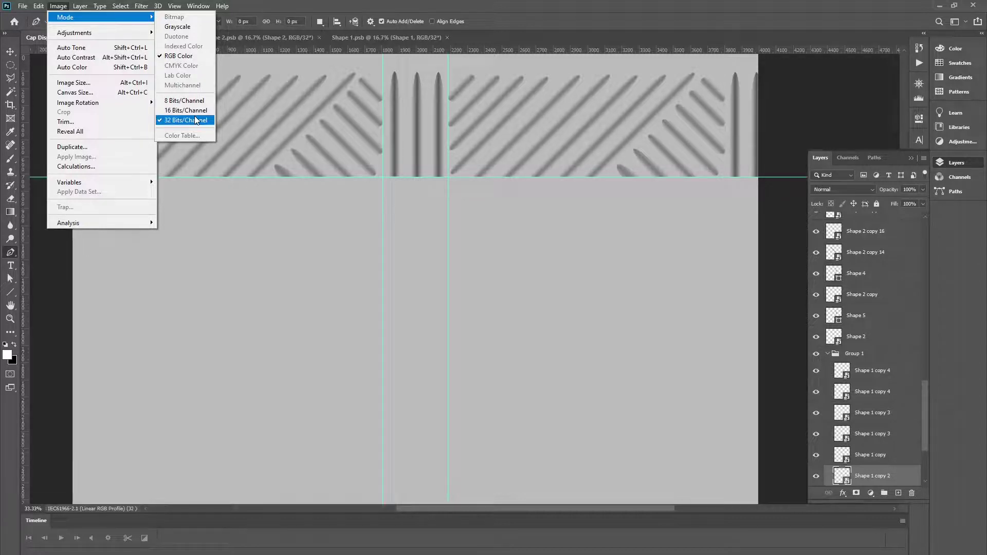
click(310, 9)
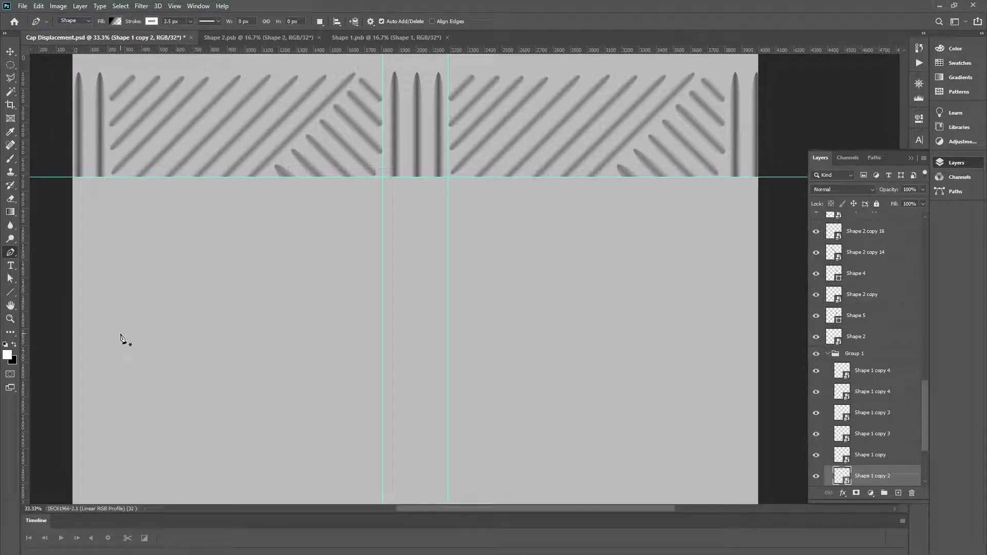
click(9, 354)
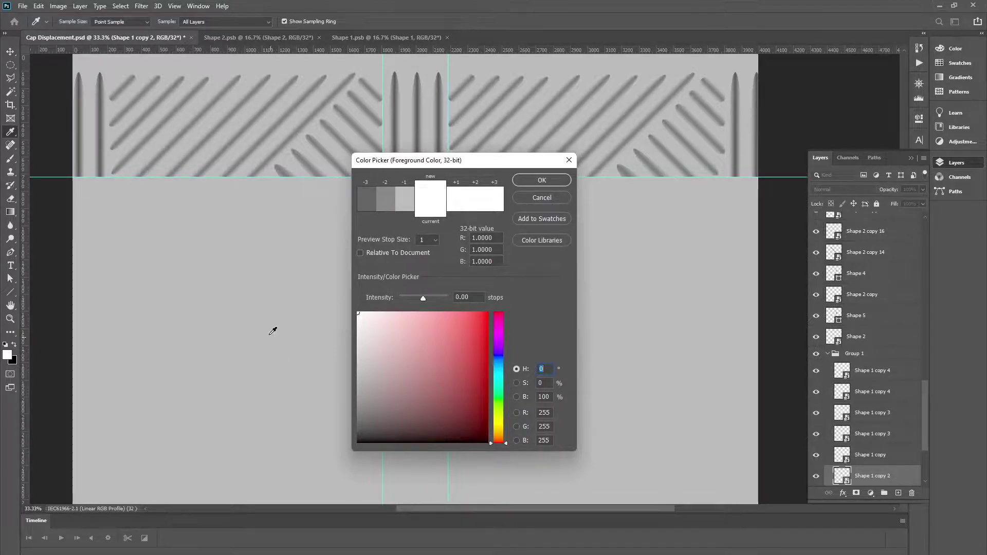
click(263, 248)
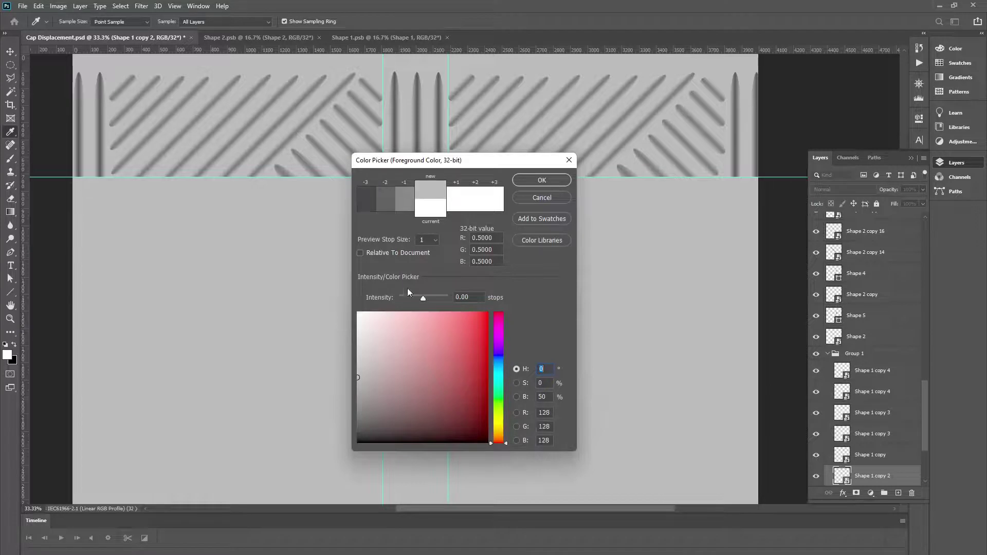
click(489, 238)
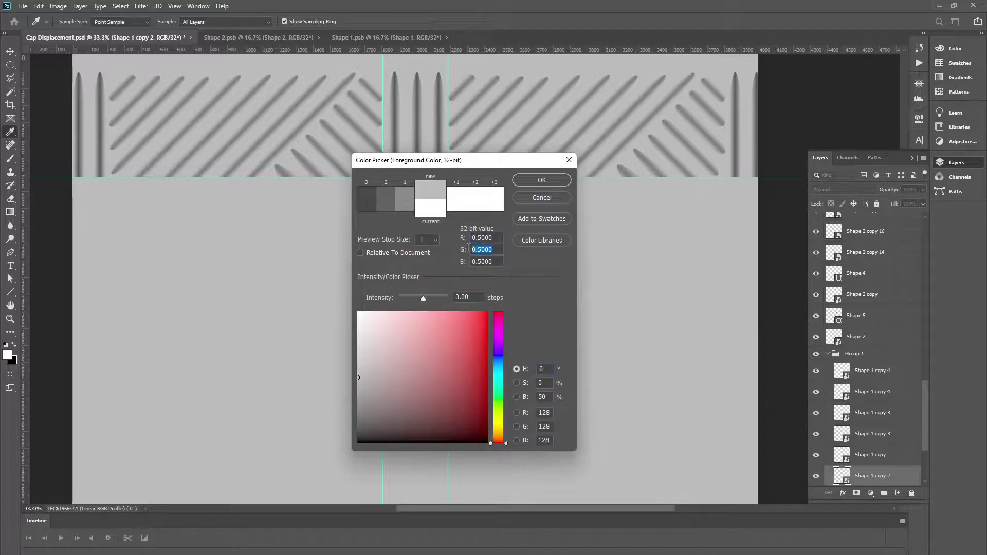
click(495, 250)
click(495, 261)
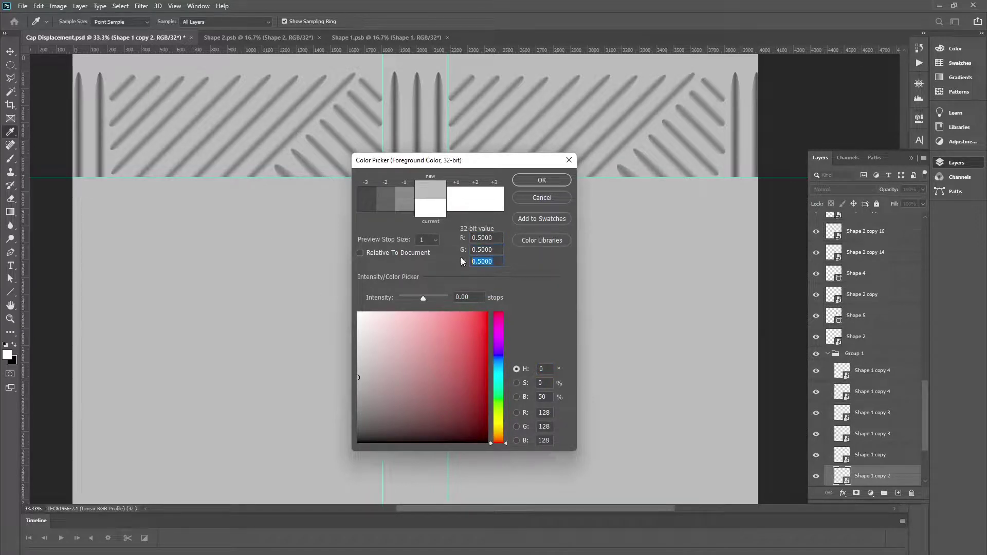
click(546, 199)
key(p)
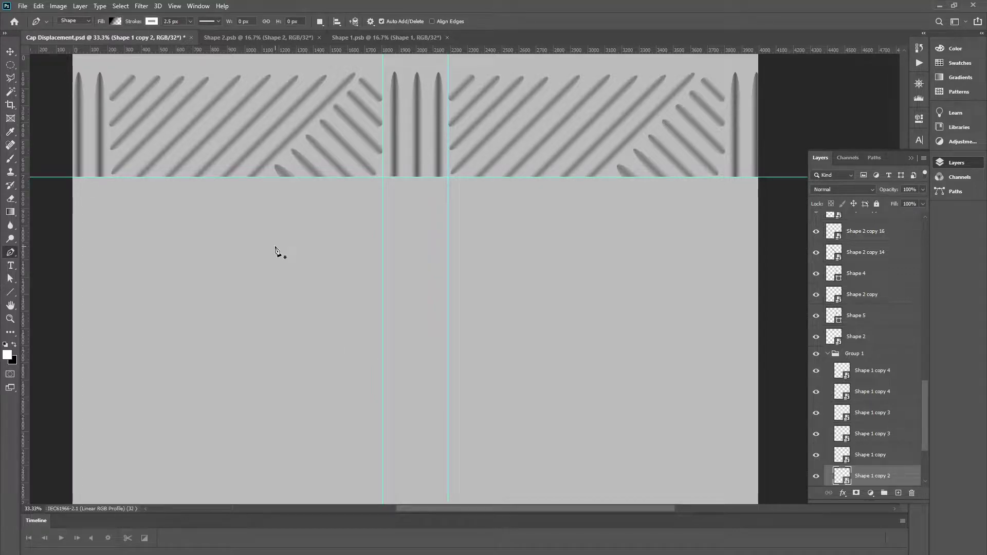
key(v)
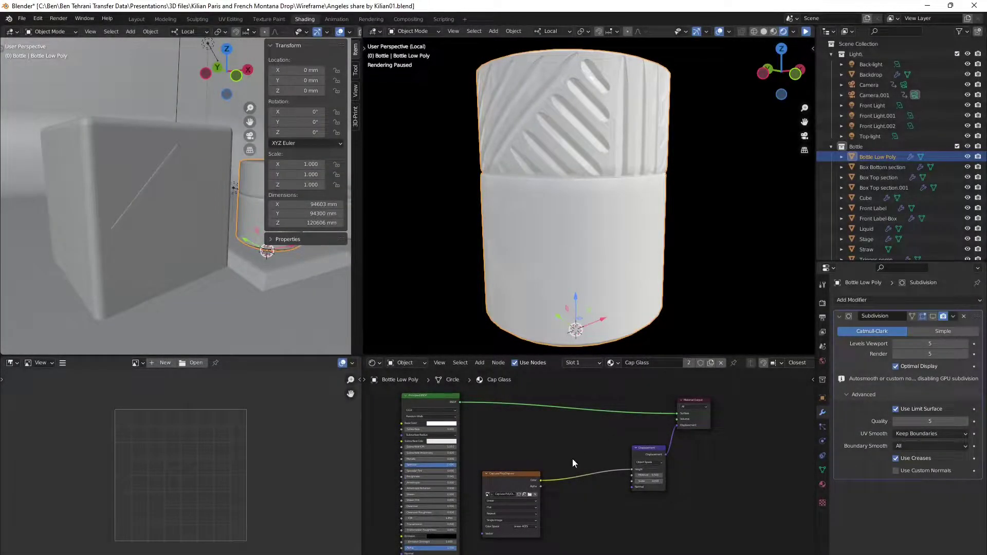
- Enlarge the Shader Editor and add a Mix node beside the image node via search 'mix'
middle_drag(572, 459, 587, 458)
drag(641, 357, 631, 311)
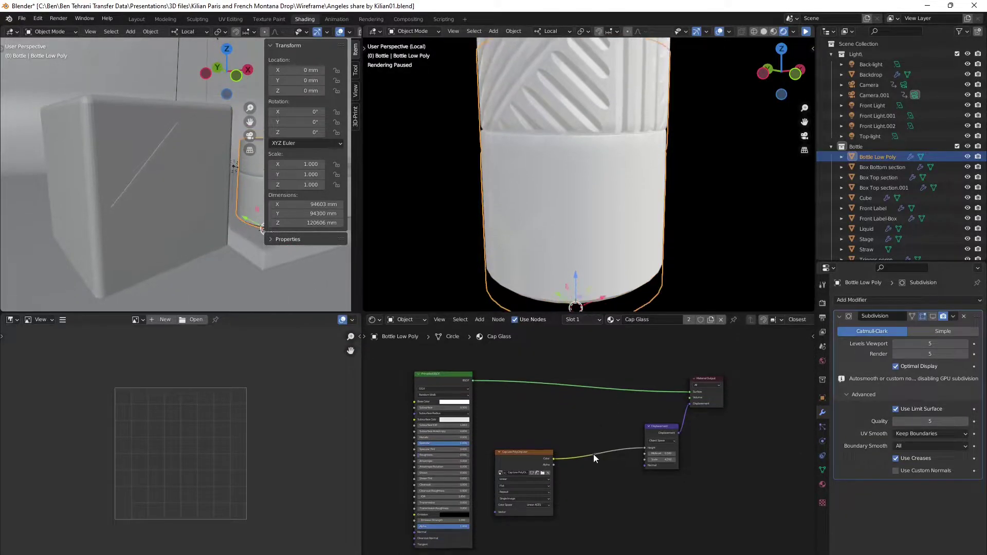
key(shift+a)
mouse_move(607, 508)
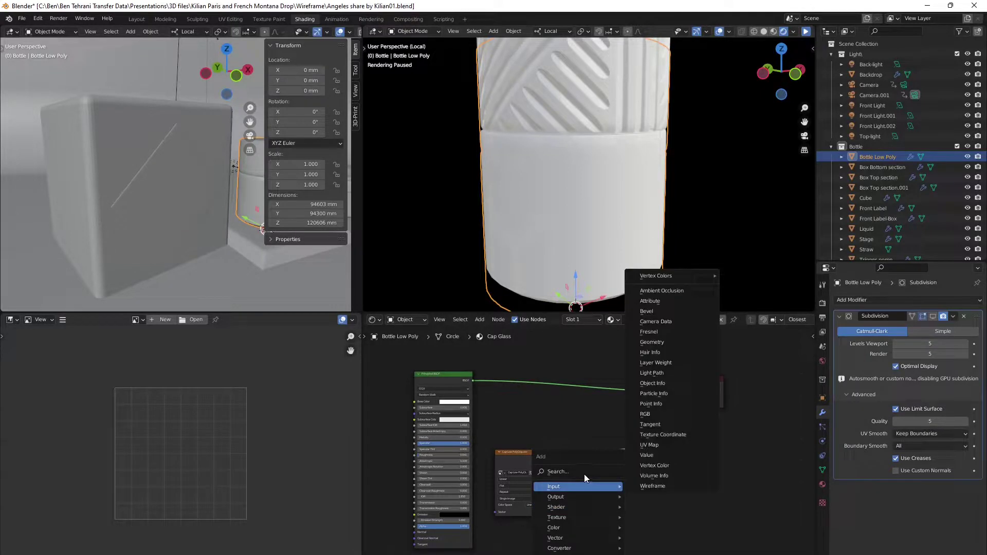
click(581, 473)
text(m)
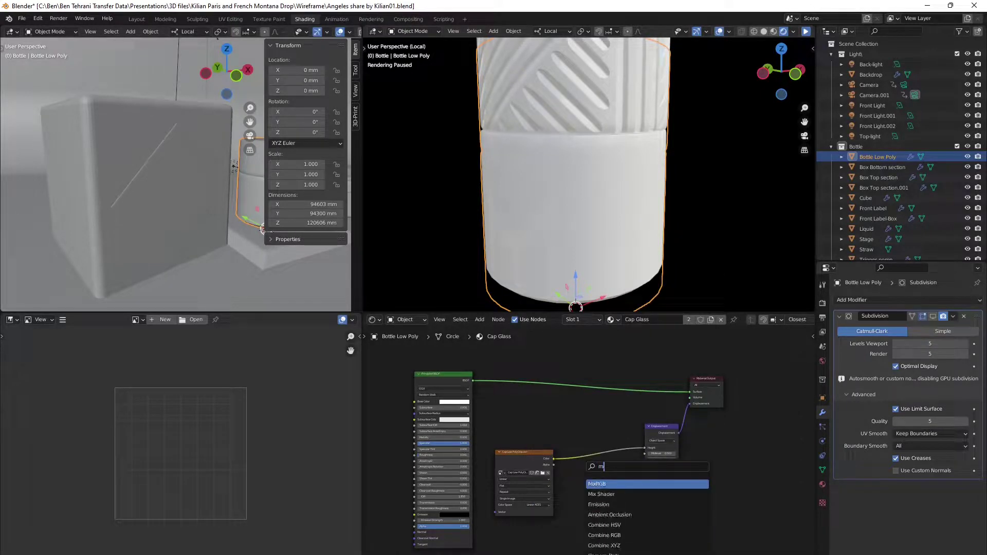
text(ix)
click(609, 483)
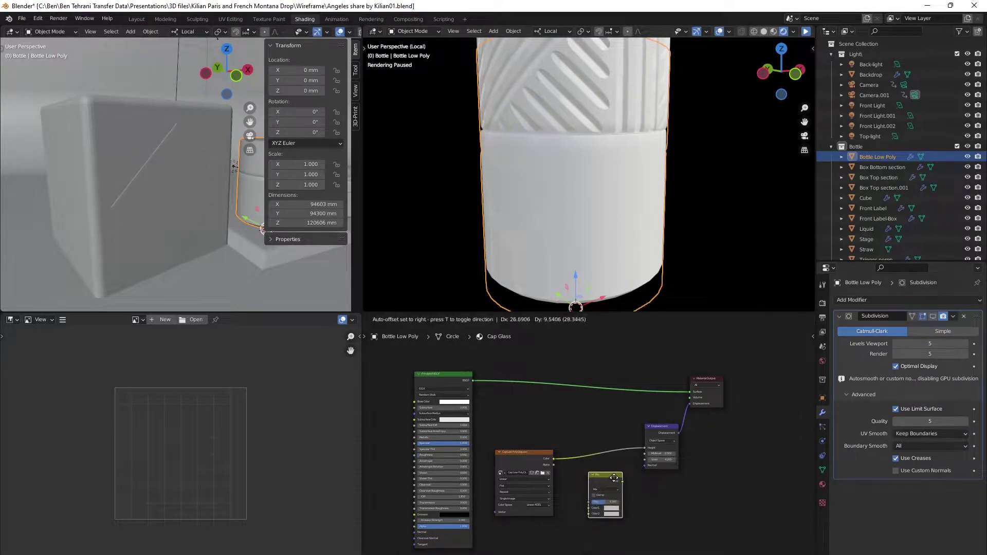
click(615, 475)
- Duplicate the Cap Low PolyDisp image texture node
middle_drag(600, 546, 601, 467)
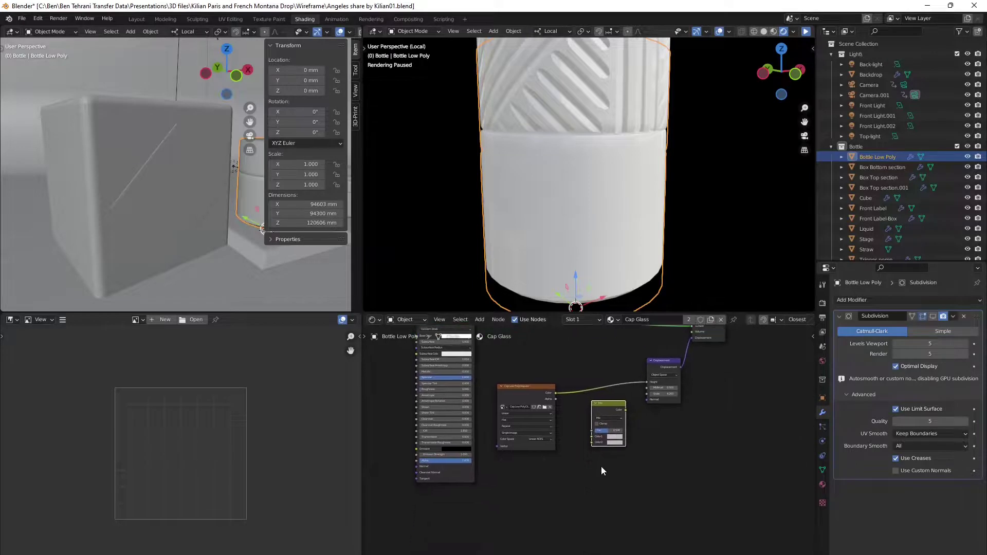
click(522, 389)
key(shift+d)
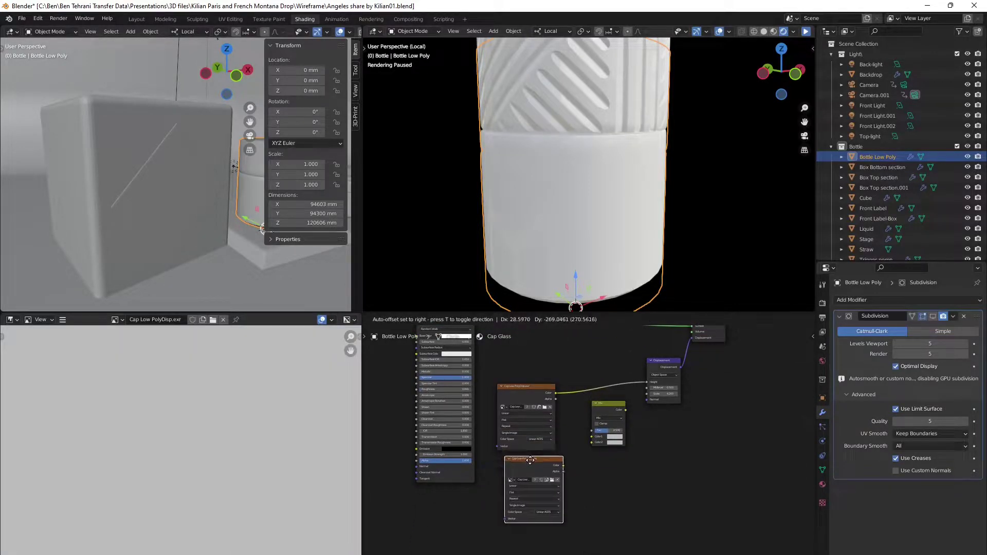
- Place the copied image node below the original and load Bottle Low PolyDisp.exr into it
click(524, 465)
click(545, 486)
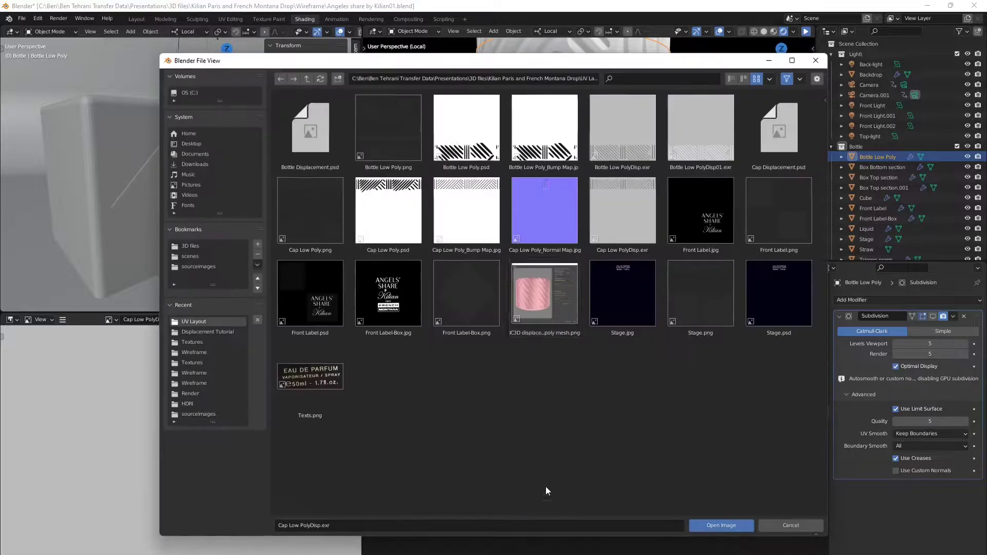
double_click(634, 139)
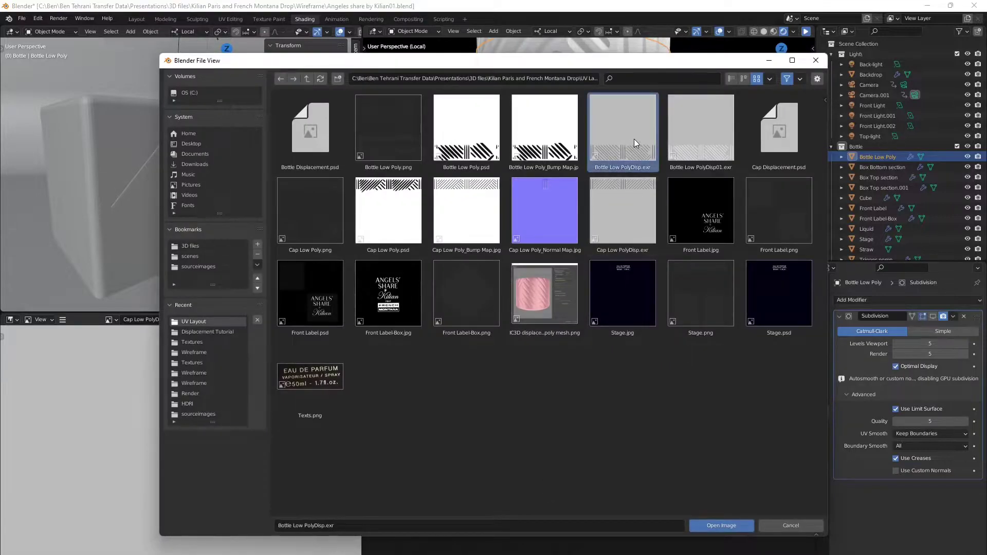
scroll(576, 471, up, 3)
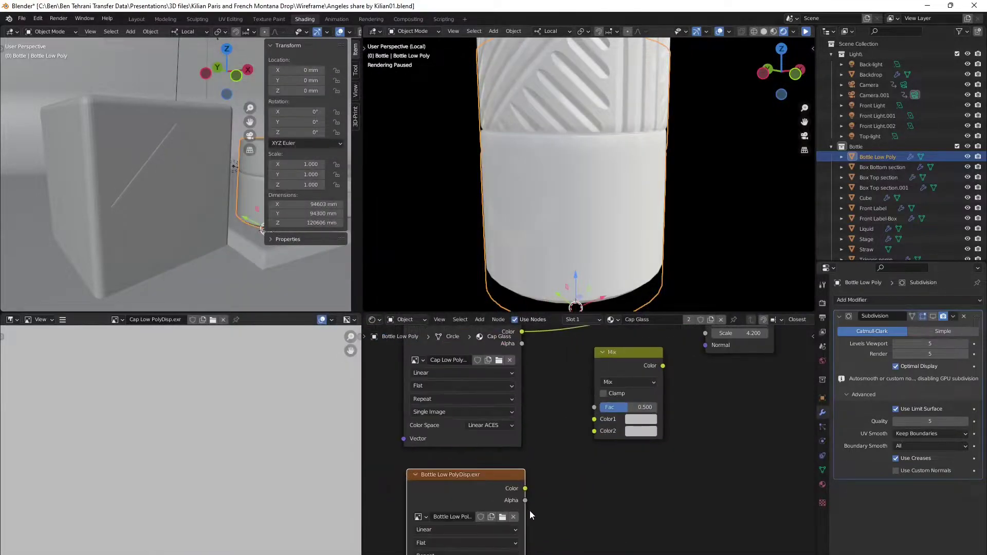
- Wire bottle map to Mix Color2, cap map to Color1, and Mix output to Displacement Height
drag(524, 488, 594, 419)
middle_drag(626, 430, 580, 441)
drag(600, 407, 612, 385)
scroll(745, 382, down, 4)
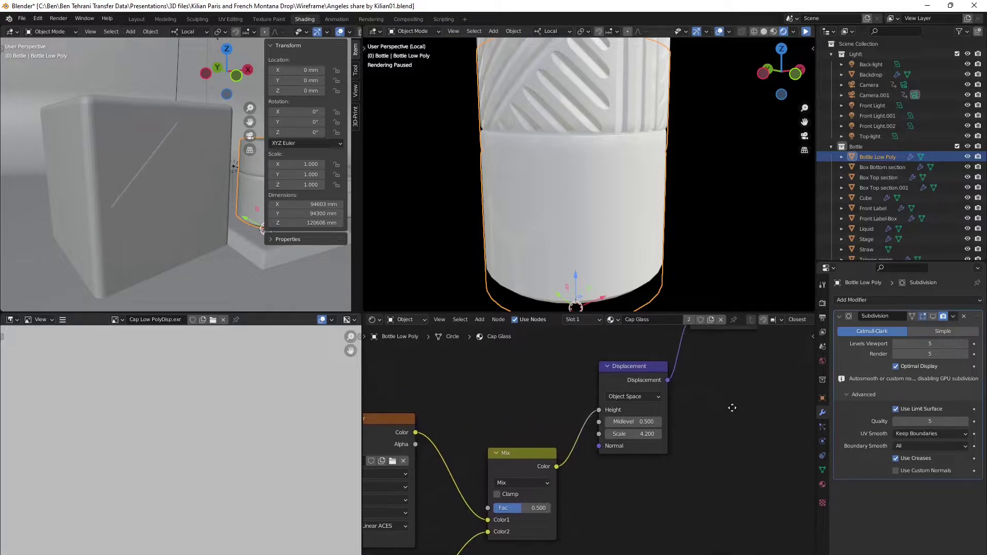
scroll(728, 417, down, 3)
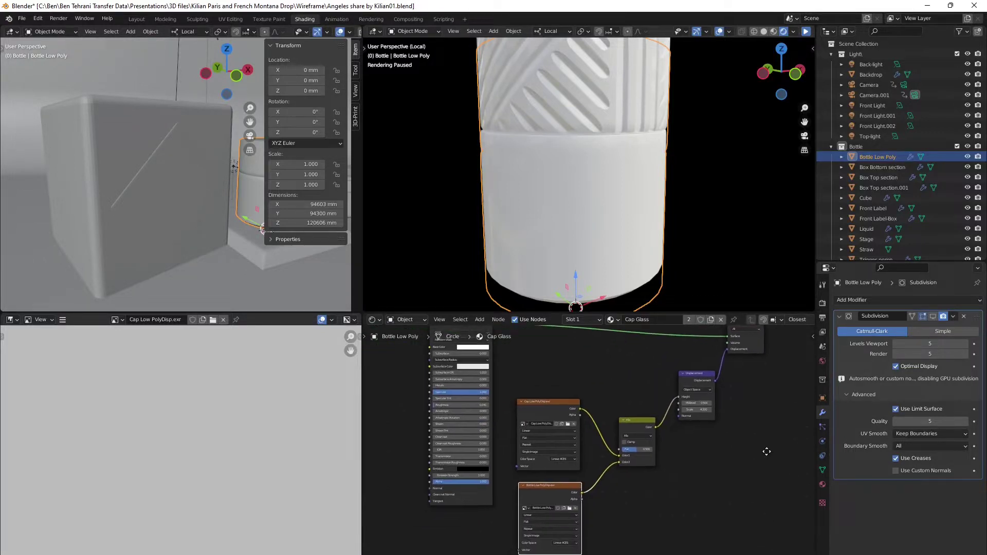
middle_drag(650, 508, 656, 486)
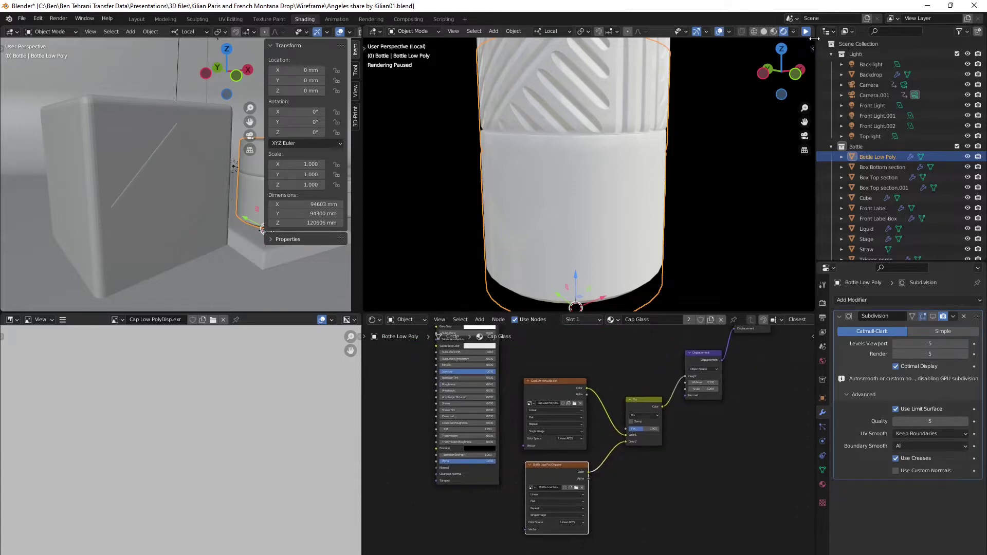
- Resume the viewport render preview to see the combined diagonal and vertical displacement
click(806, 31)
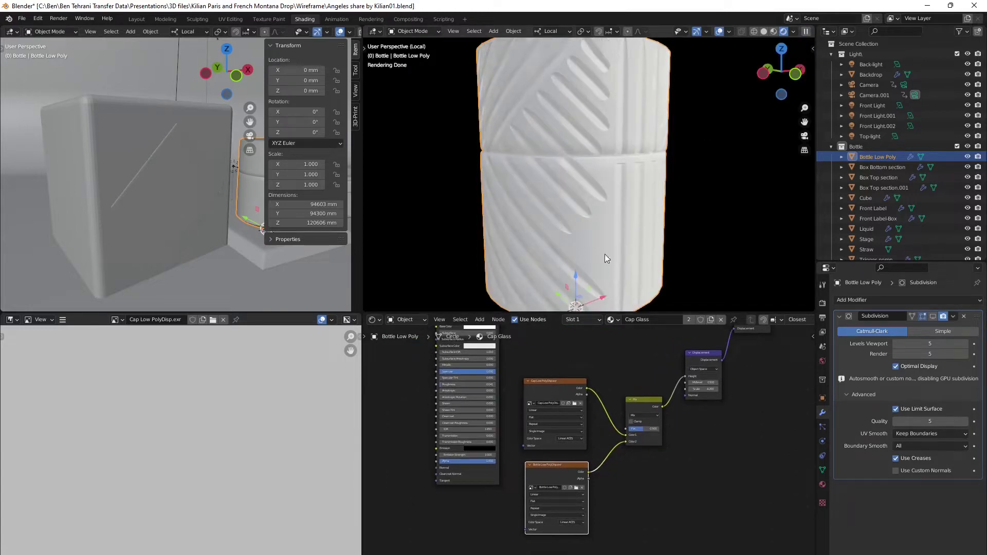